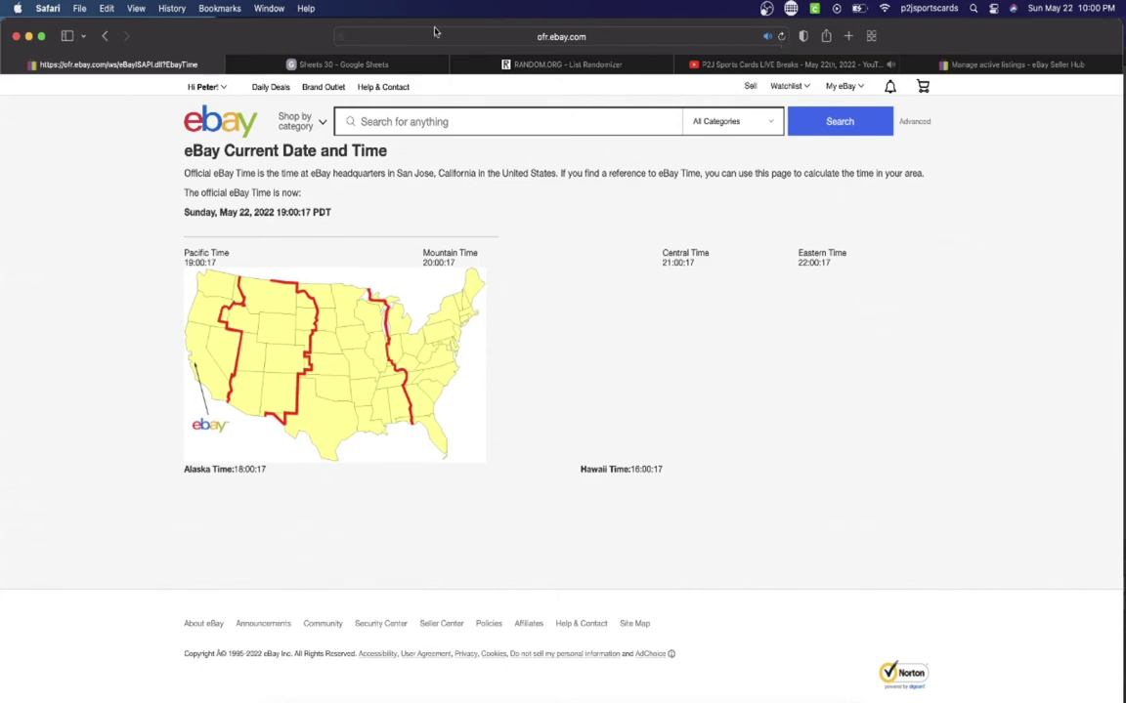
In the Sheets 30 spreadsheet, review the buyer usernames in cells C1 through C14.
left_click(332, 65)
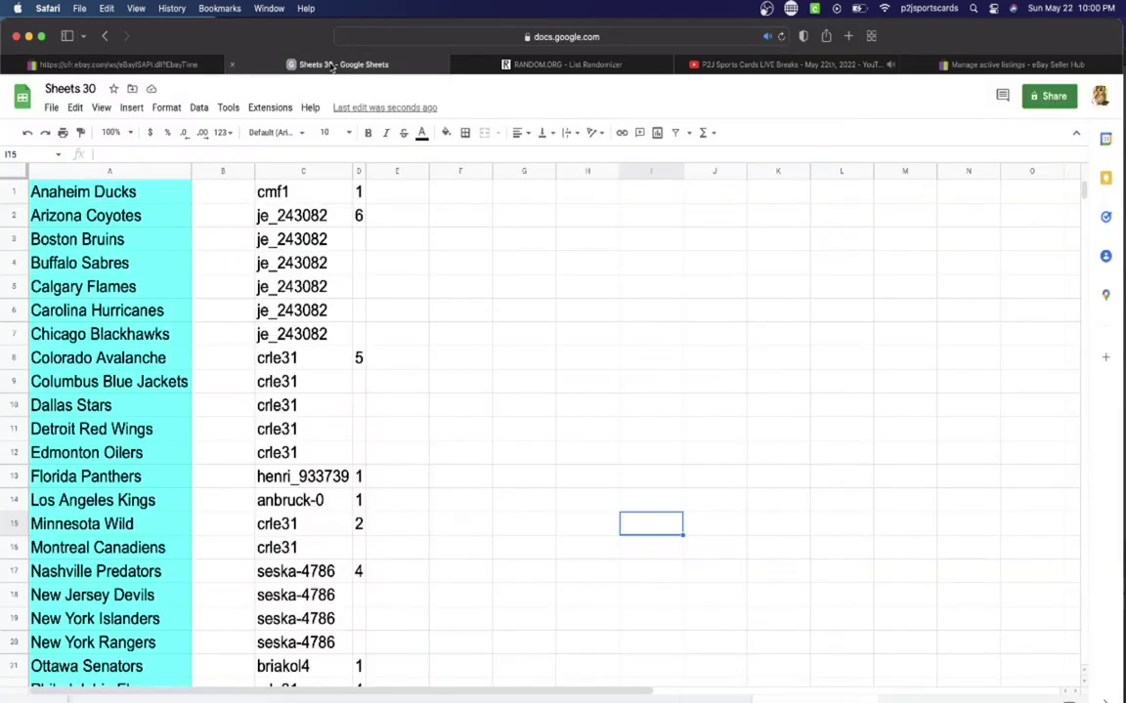
left_click(293, 195)
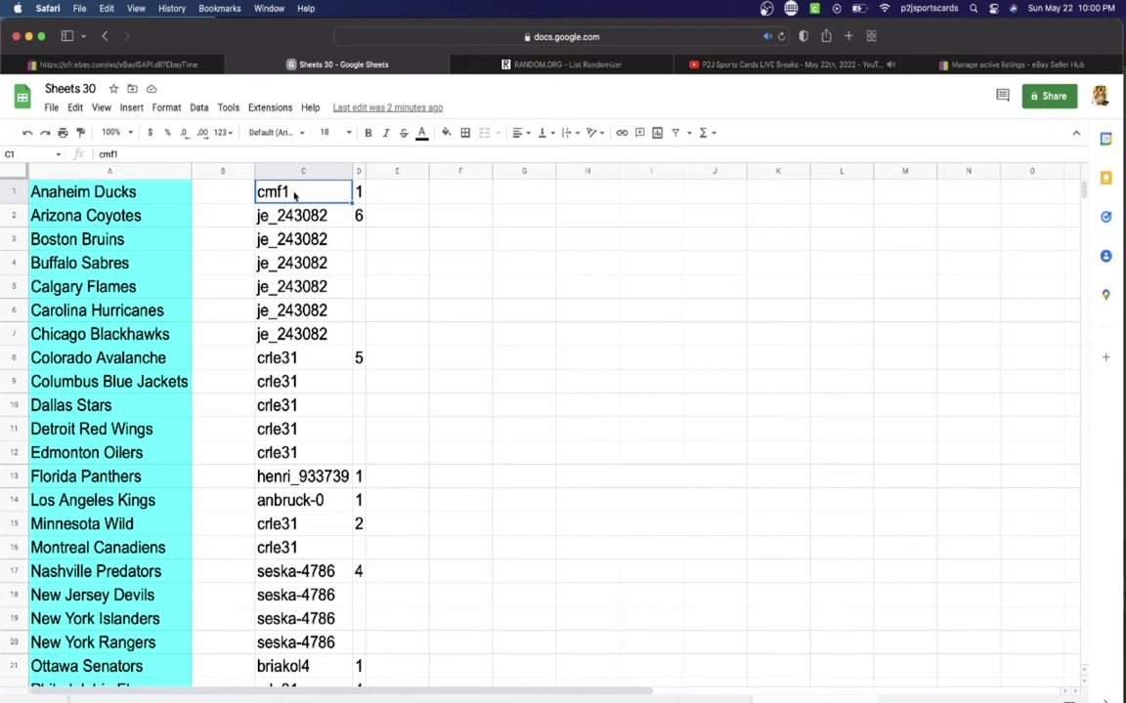
left_click(326, 221)
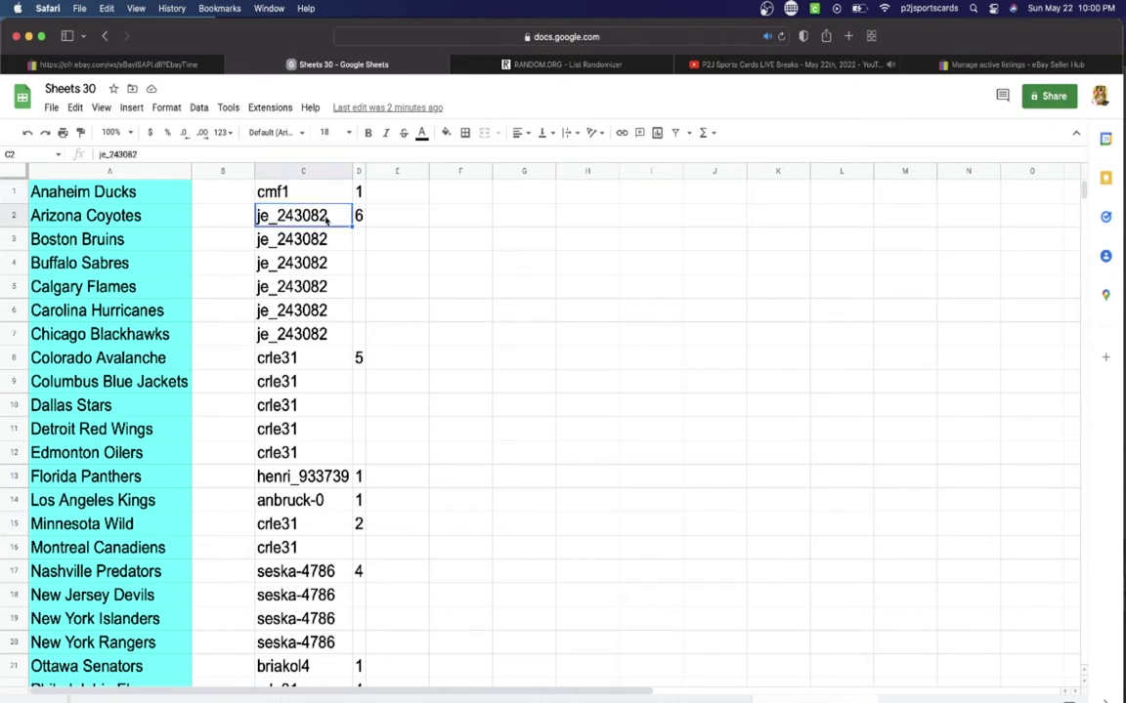
left_click(310, 361)
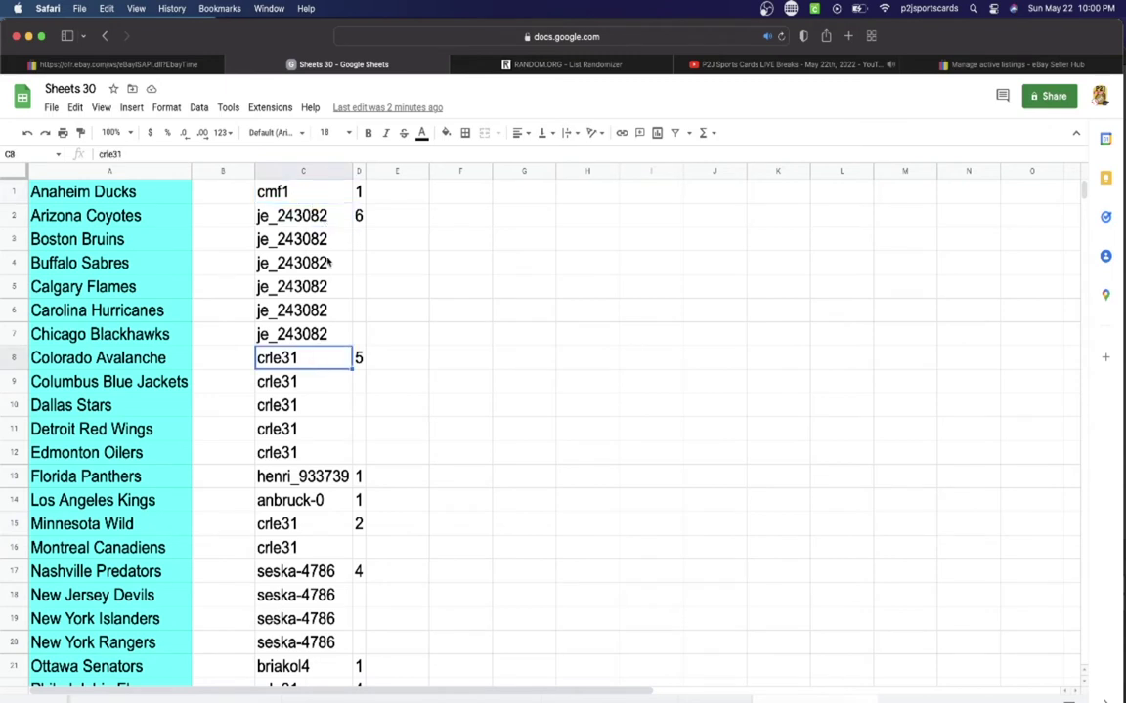
scroll(317, 313, "down", 3)
left_click(315, 334)
left_click(314, 357)
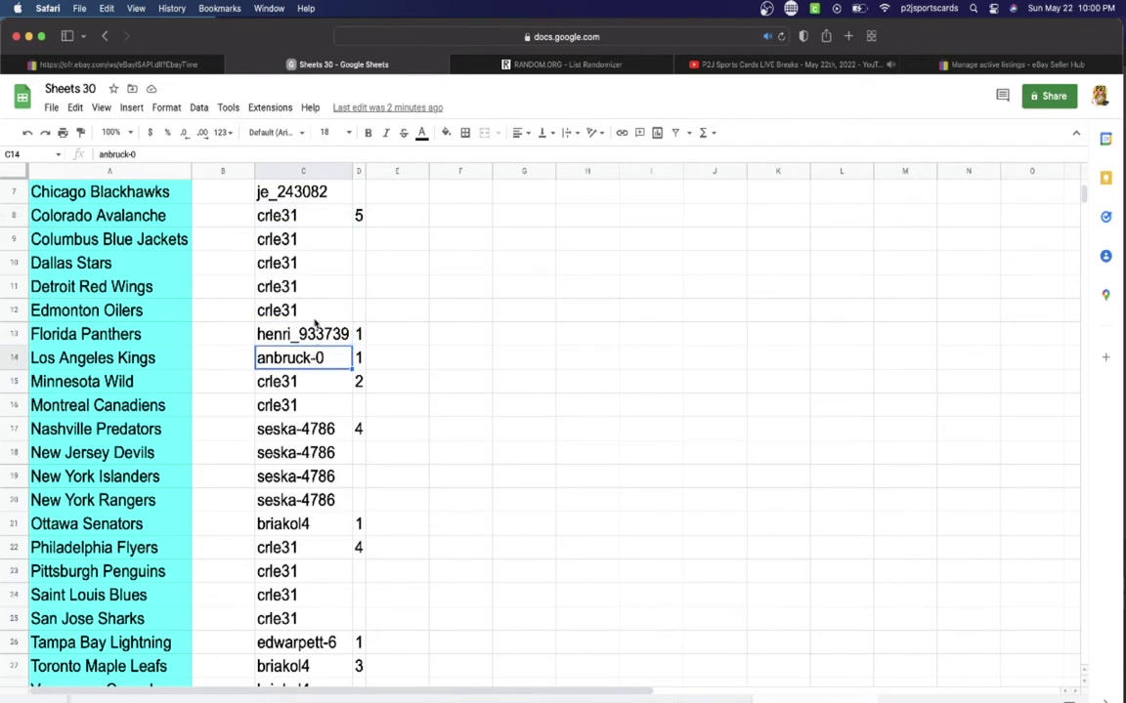
Review the remaining usernames from C15 to C30, then select all of column C.
scroll(318, 310, "down", 1)
left_click(309, 338)
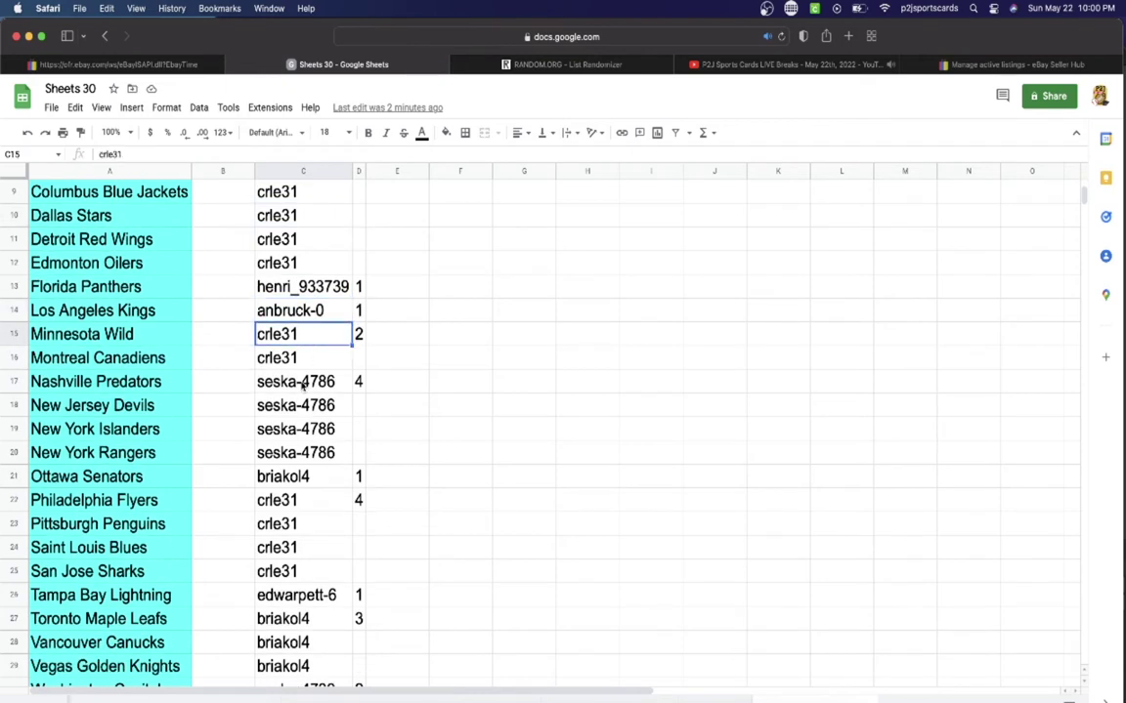
left_click(305, 379)
scroll(307, 362, "down", 3)
left_click(310, 335)
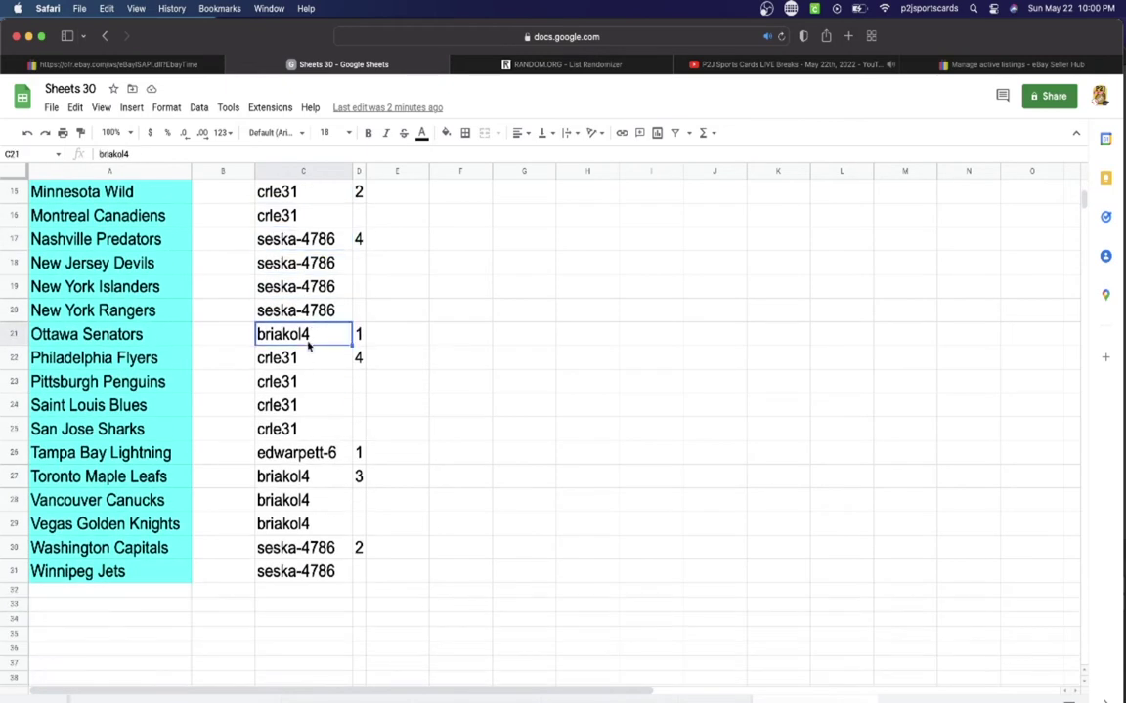
left_click(306, 362)
left_click(296, 452)
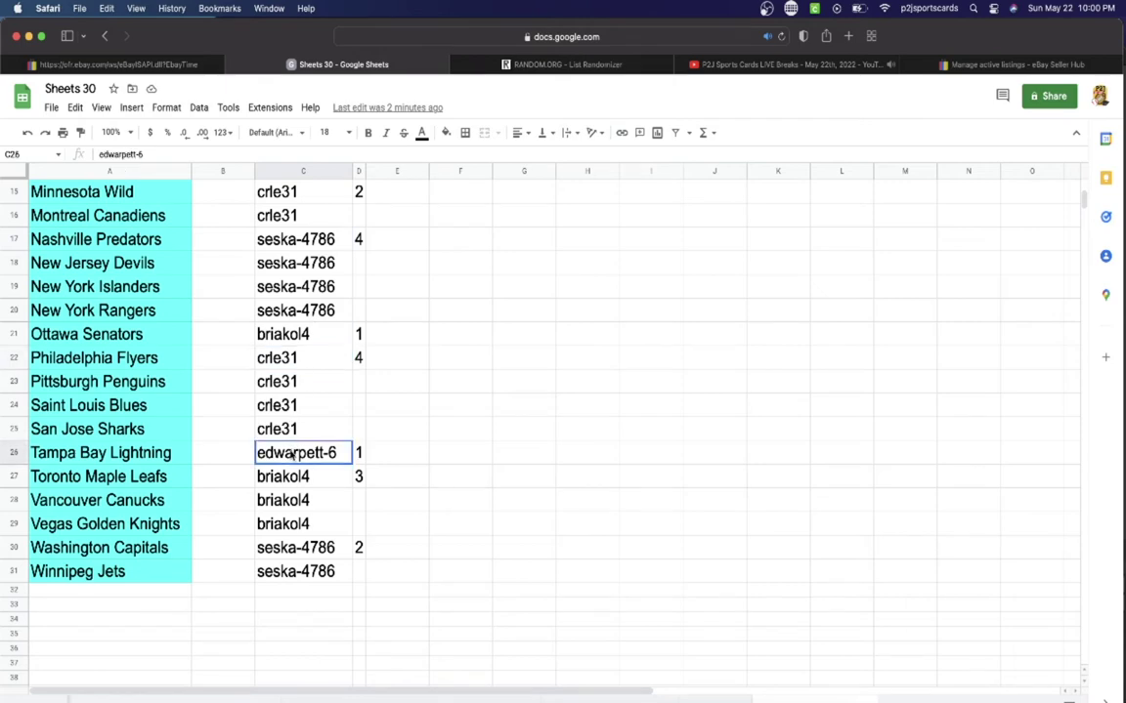
left_click(289, 479)
left_click(291, 547)
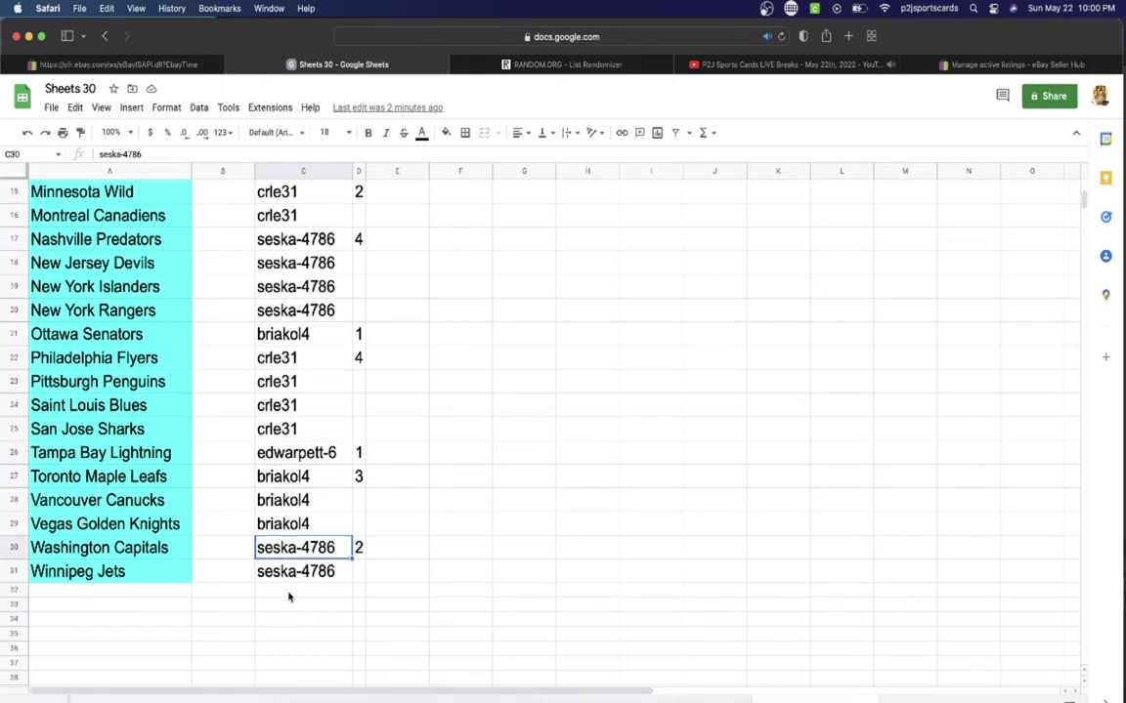
scroll(291, 595, "up", 7)
left_click(314, 170)
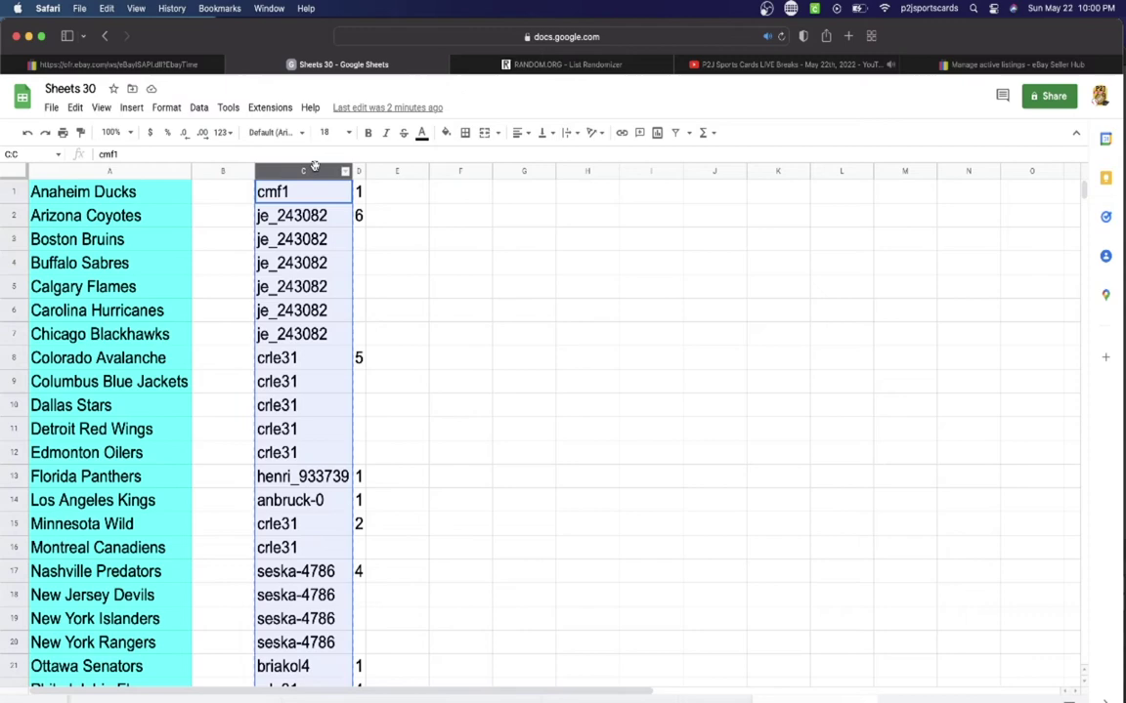
Paste the copied buyer usernames into the RANDOM.ORG List Randomizer entry box.
scroll(315, 294, "down", 5)
scroll(314, 293, "up", 6)
left_click(538, 64)
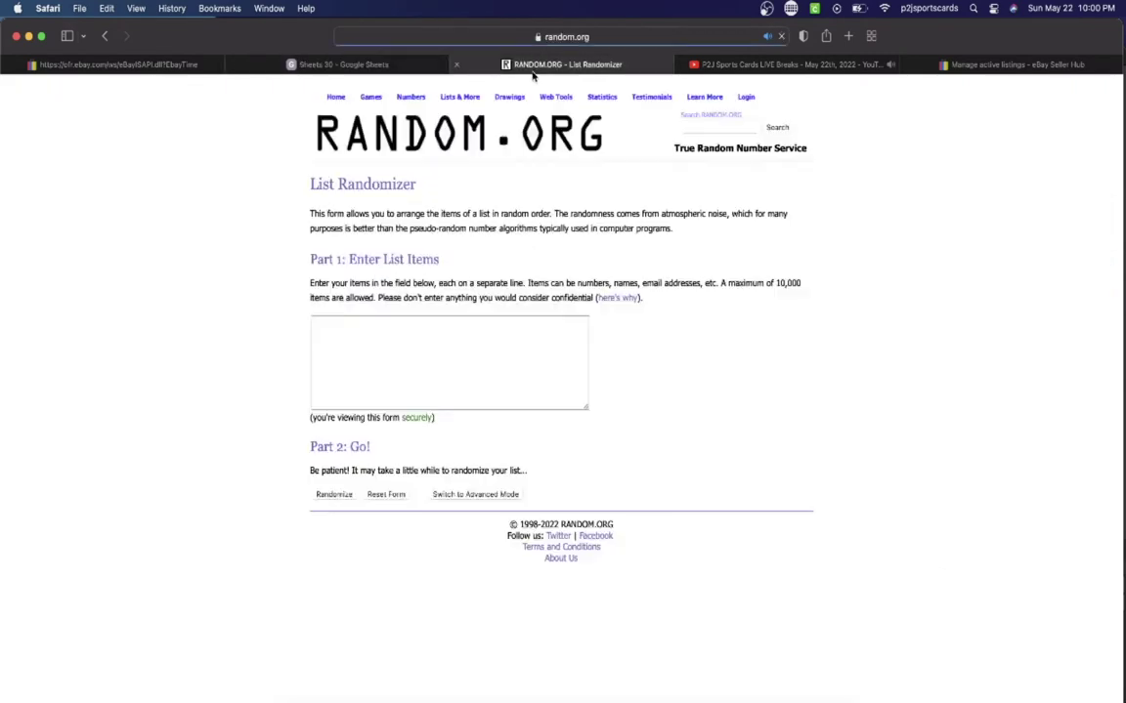
left_click(436, 344)
key("super+v")
scroll(437, 344, "up", 5)
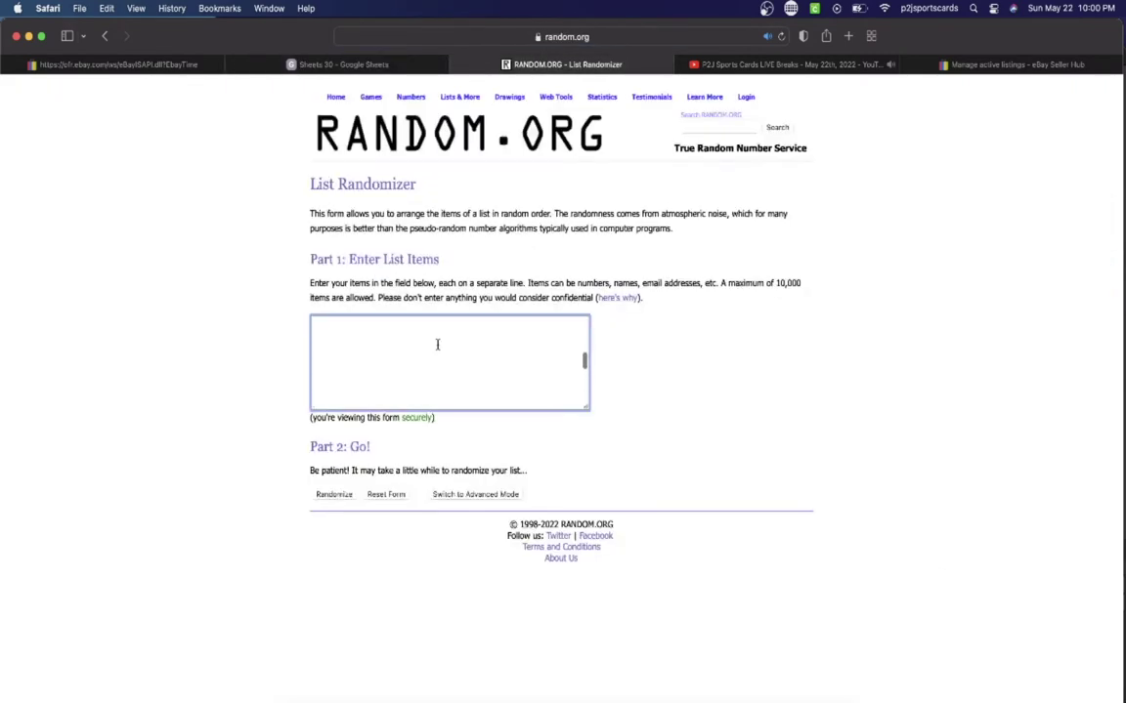
scroll(437, 343, "up", 8)
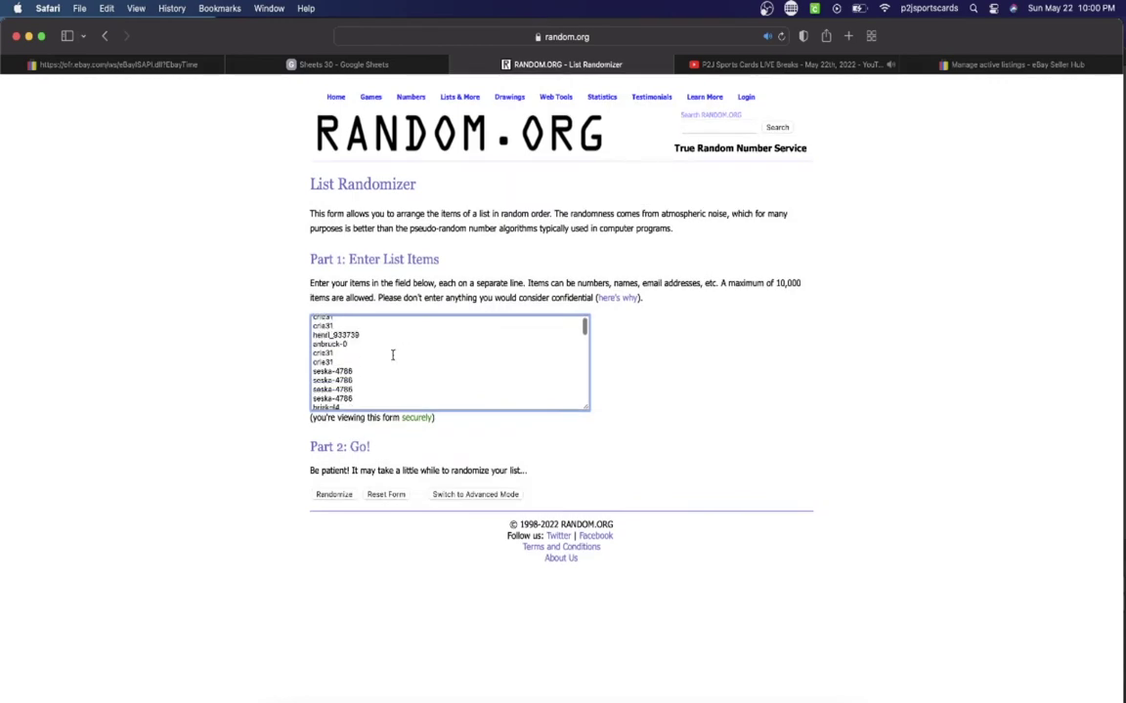
scroll(392, 354, "down", 10)
Randomize the list, reshuffle it to seven times total, and select the 31 shuffled usernames.
left_click(337, 495)
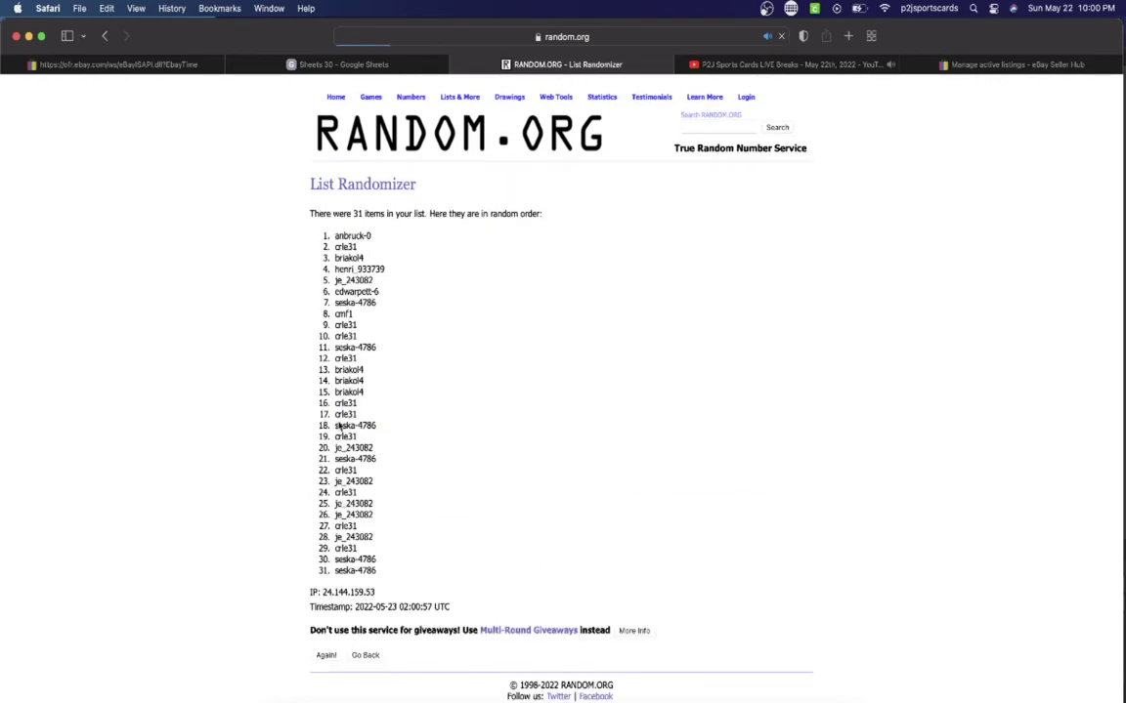
left_click(326, 636)
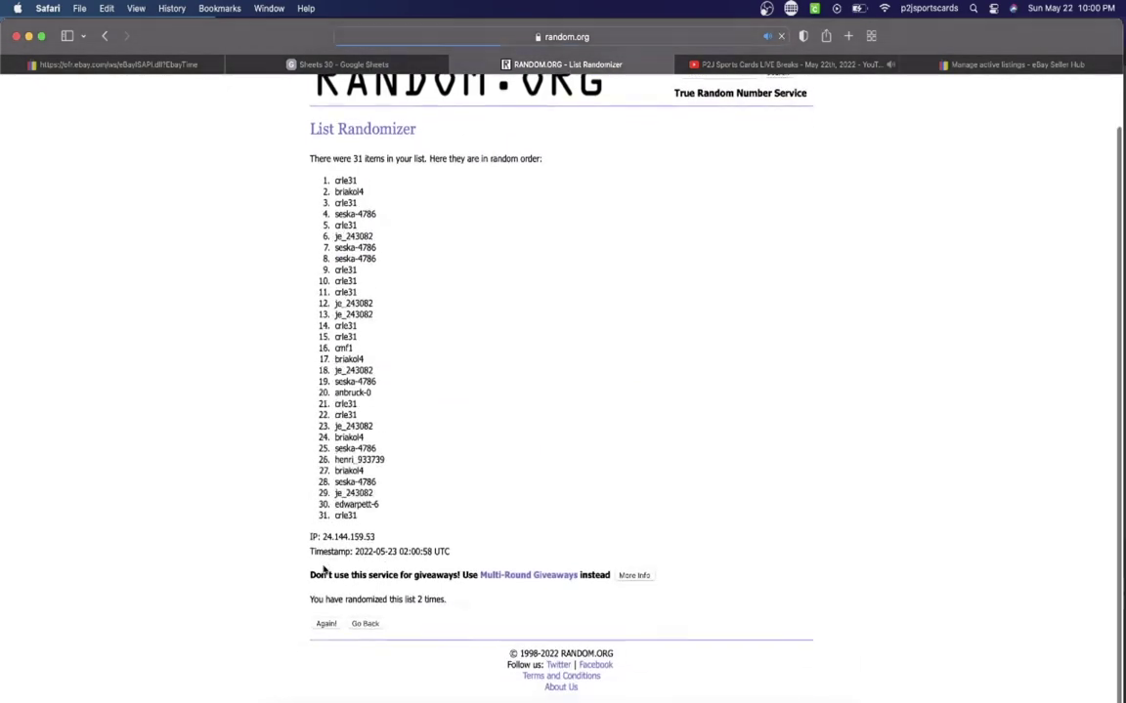
left_click(325, 636)
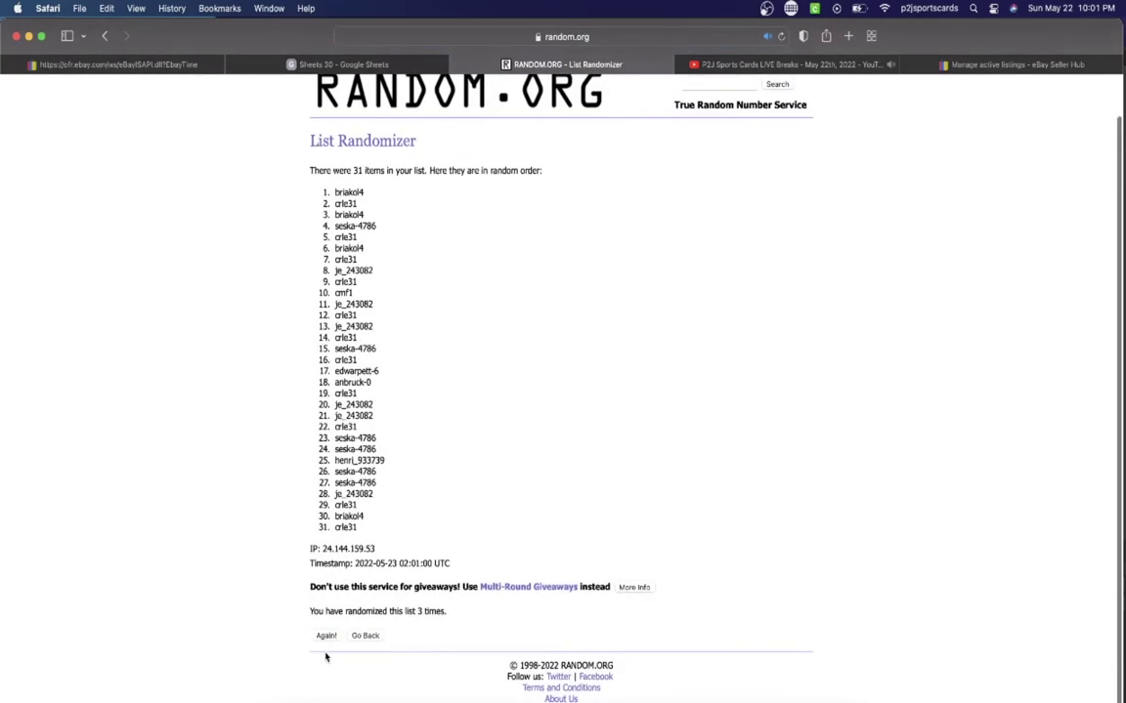
left_click(324, 636)
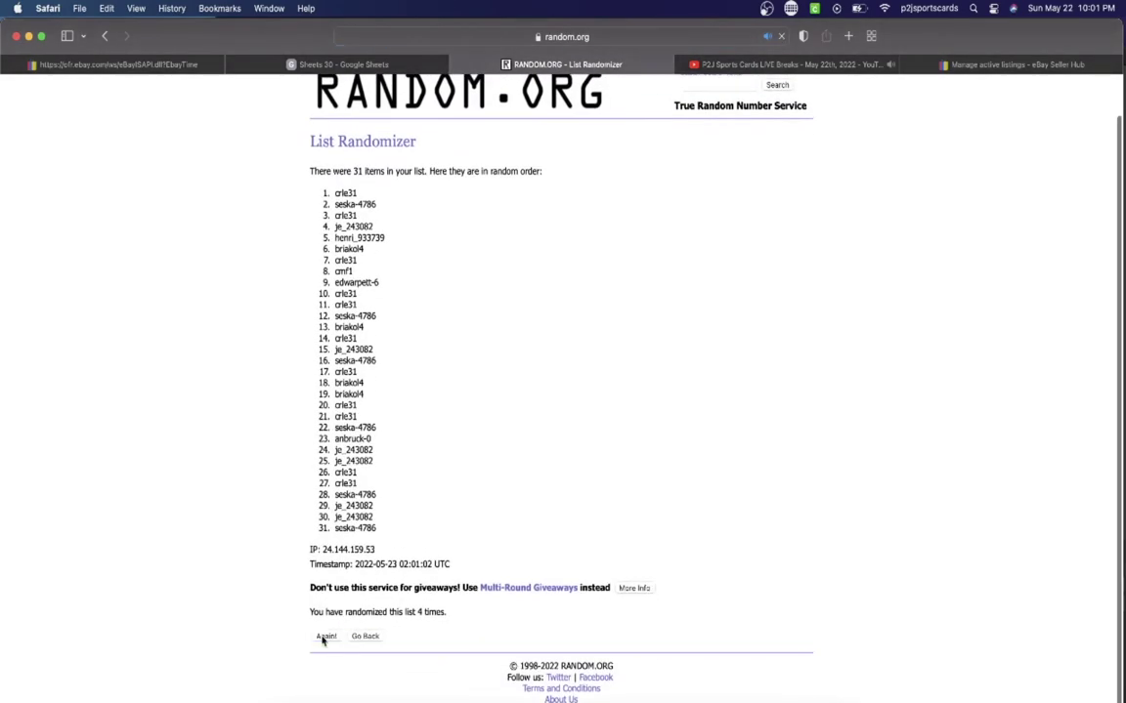
left_click(324, 636)
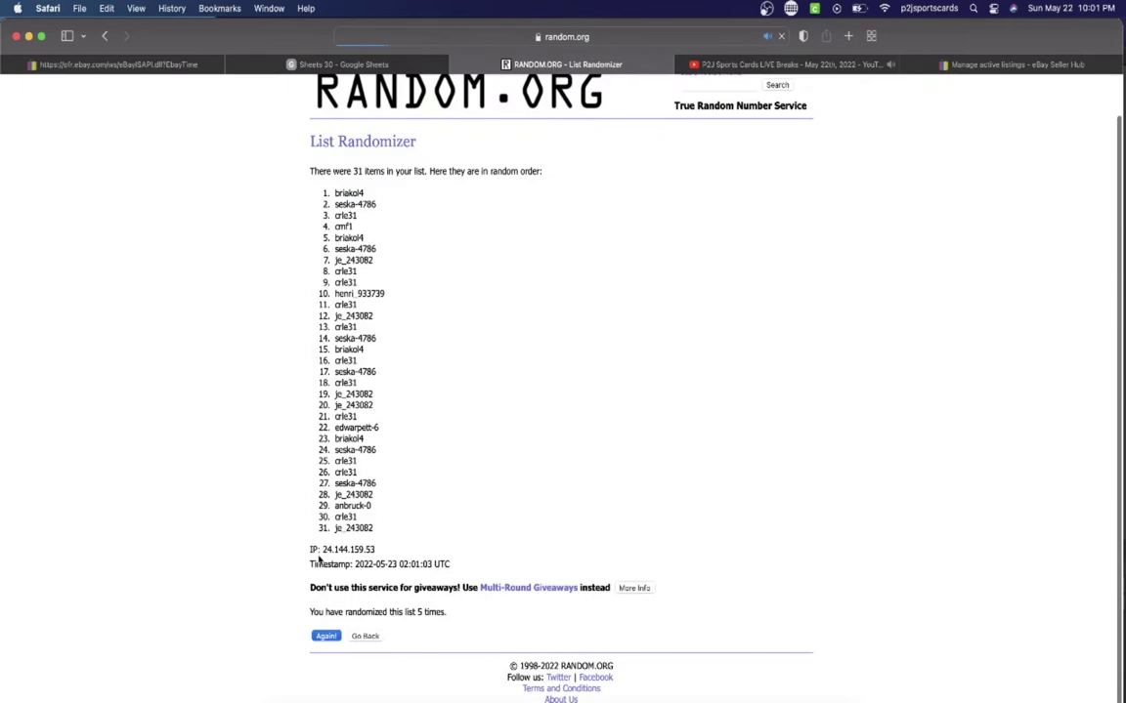
left_click(322, 636)
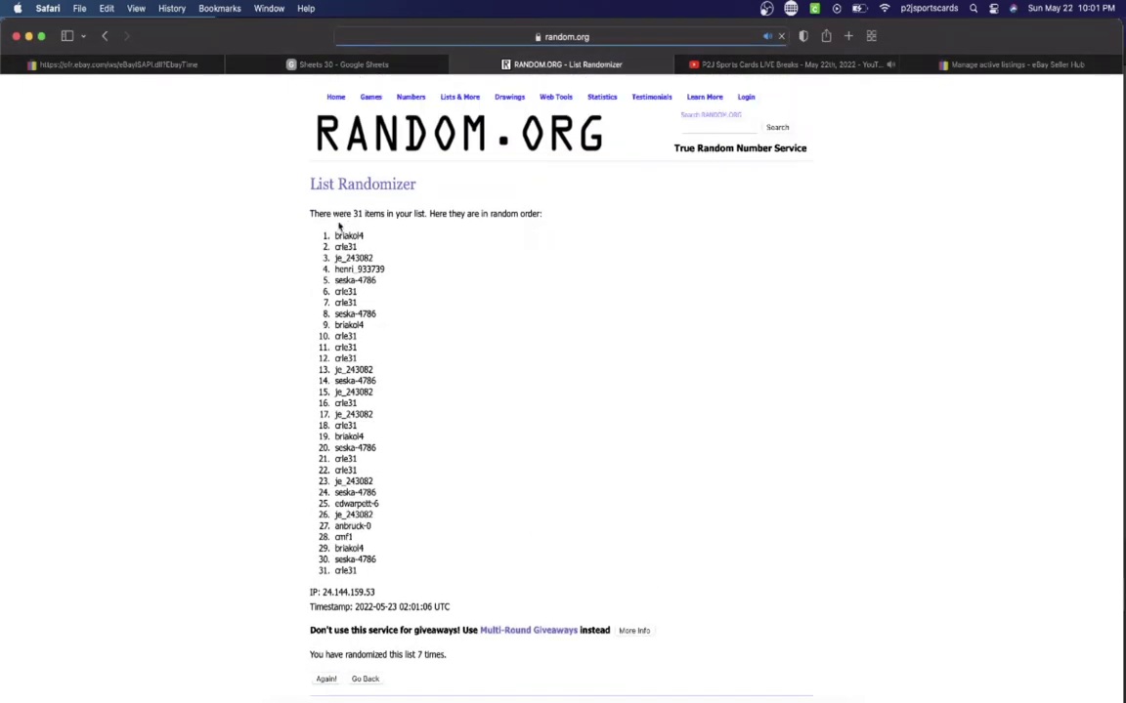
mouse_move(339, 225)
left_mouse_down()
mouse_move(408, 447)
mouse_move(400, 567)
left_mouse_up()
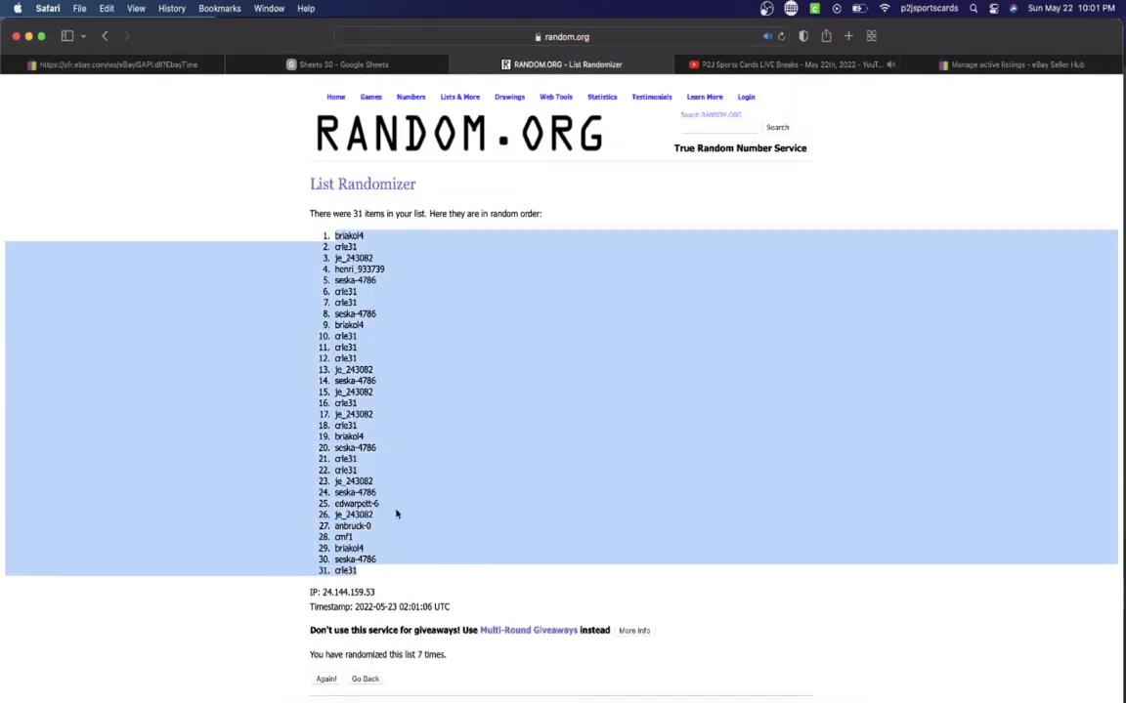
Copy the randomized usernames and paste them into Sheets 30 starting at cell B1.
key("super+c")
left_click(343, 64)
left_click(222, 192)
key("super+v")
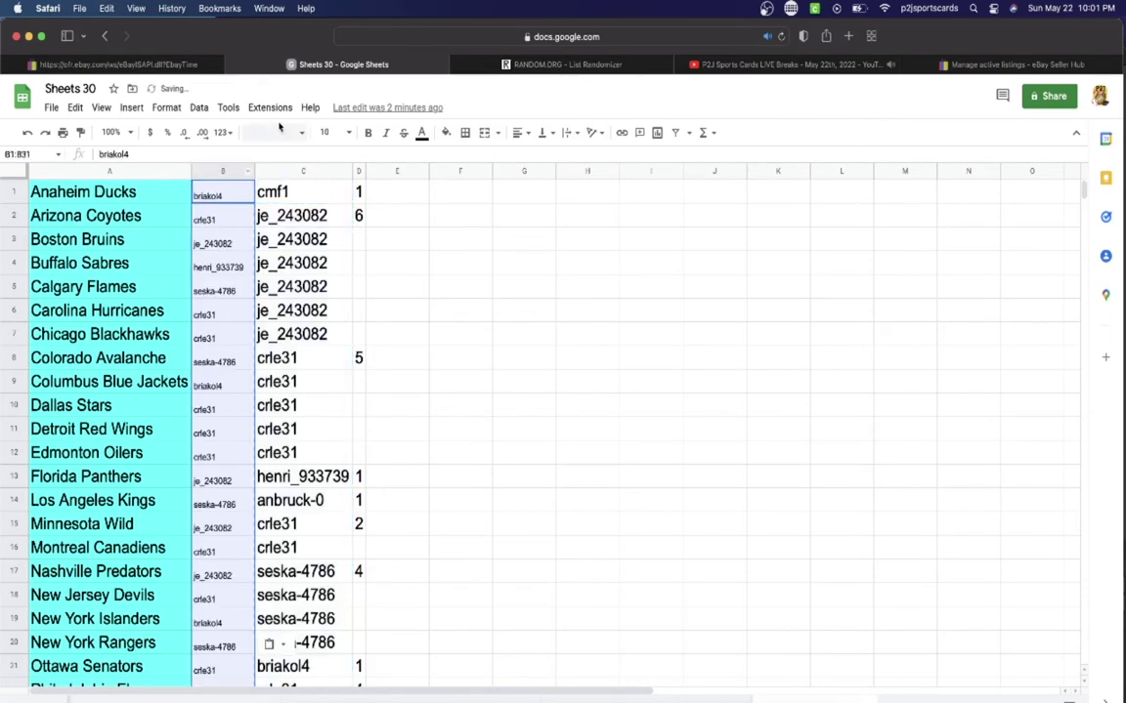
Set column B's usernames to font size 18 and auto-fit the column width.
left_click(348, 133)
left_click(325, 337)
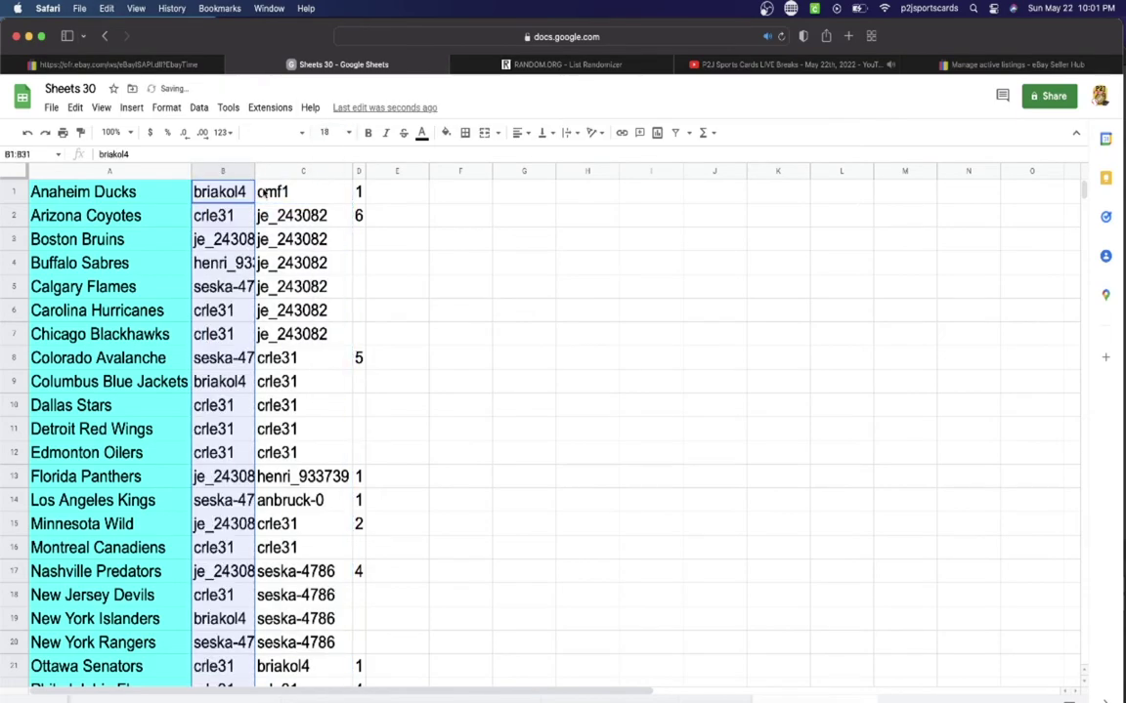
double_click(255, 171)
scroll(253, 227, "down", 5)
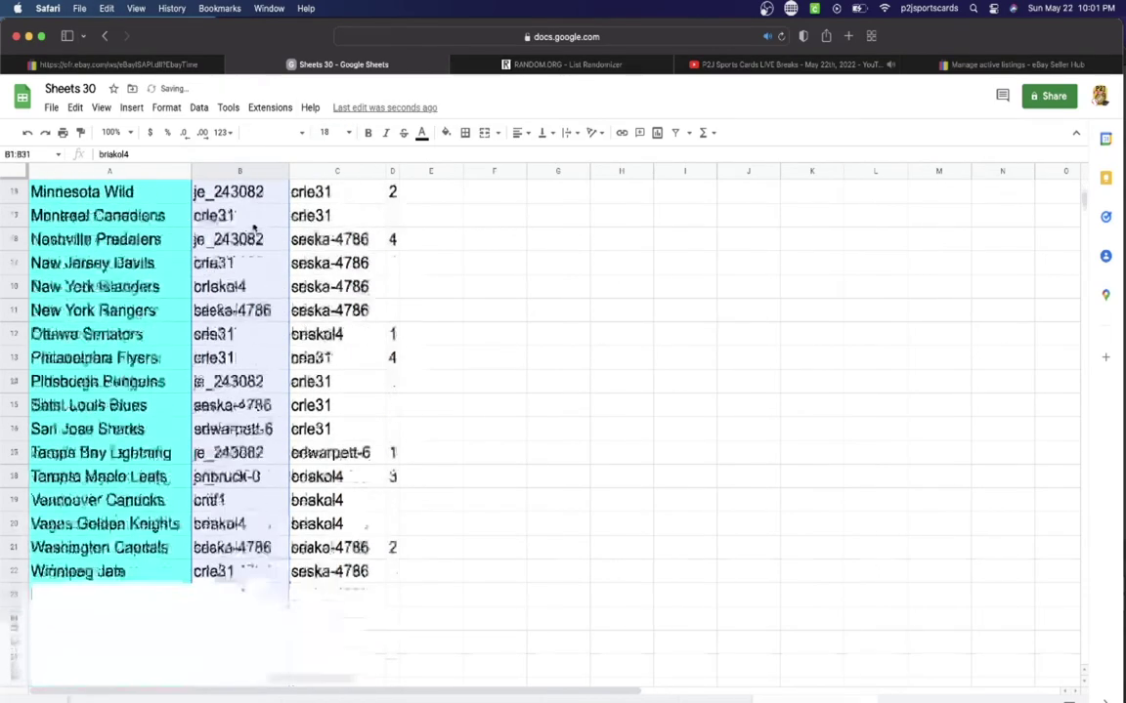
scroll(254, 227, "up", 5)
Check the assigned buyers in cells B1 through B16.
left_click(241, 193)
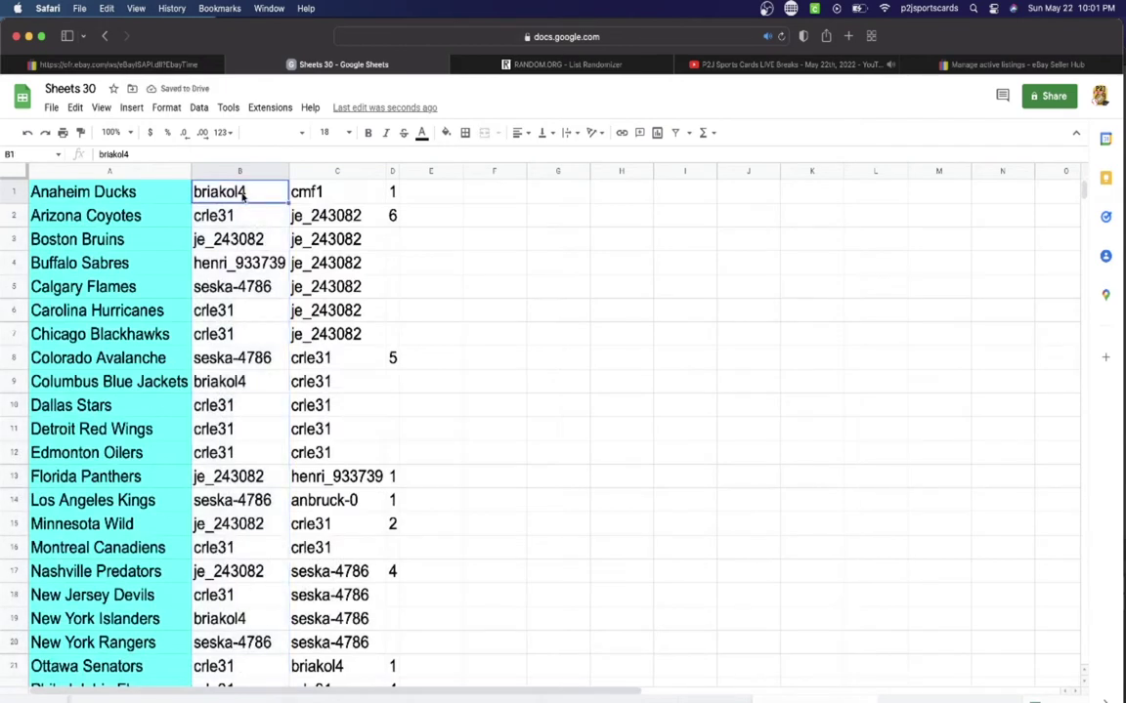
key("Down")
left_click(239, 239)
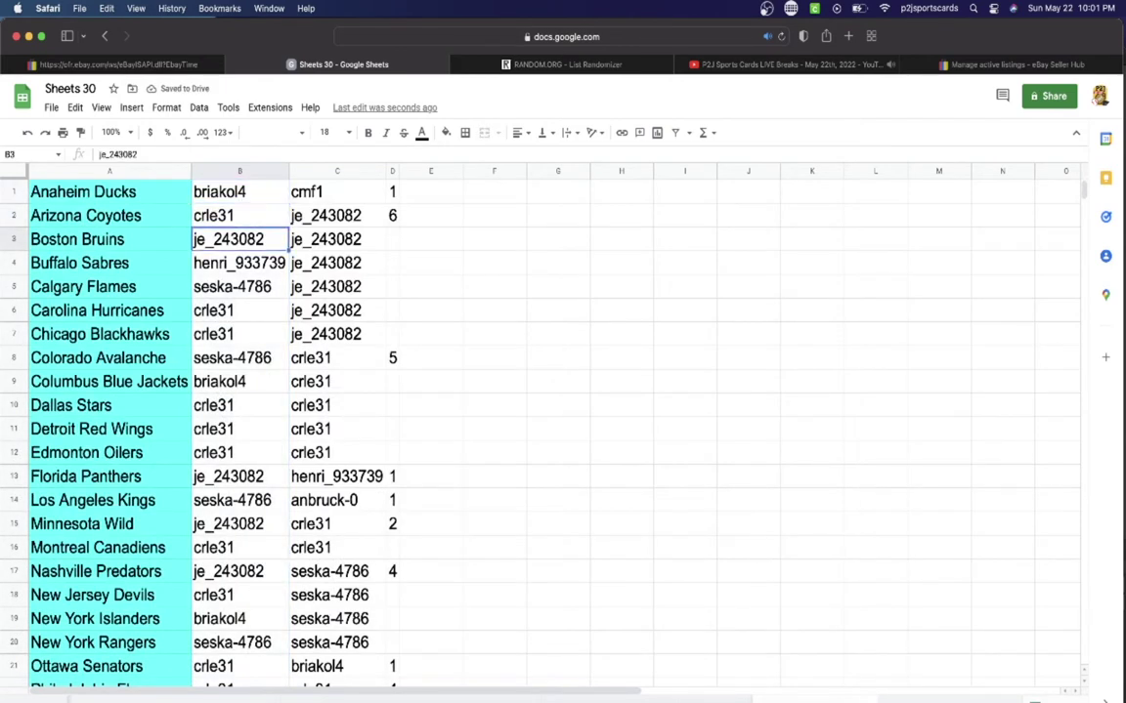
left_click(239, 263)
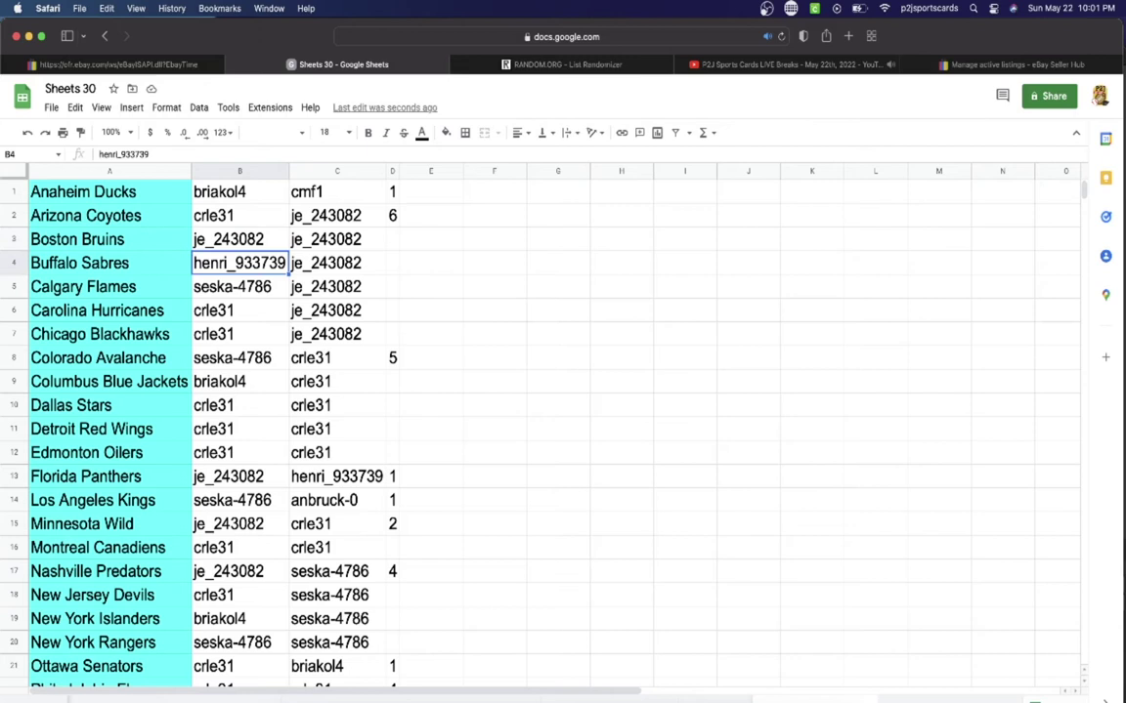
left_click(239, 286)
left_click(240, 310)
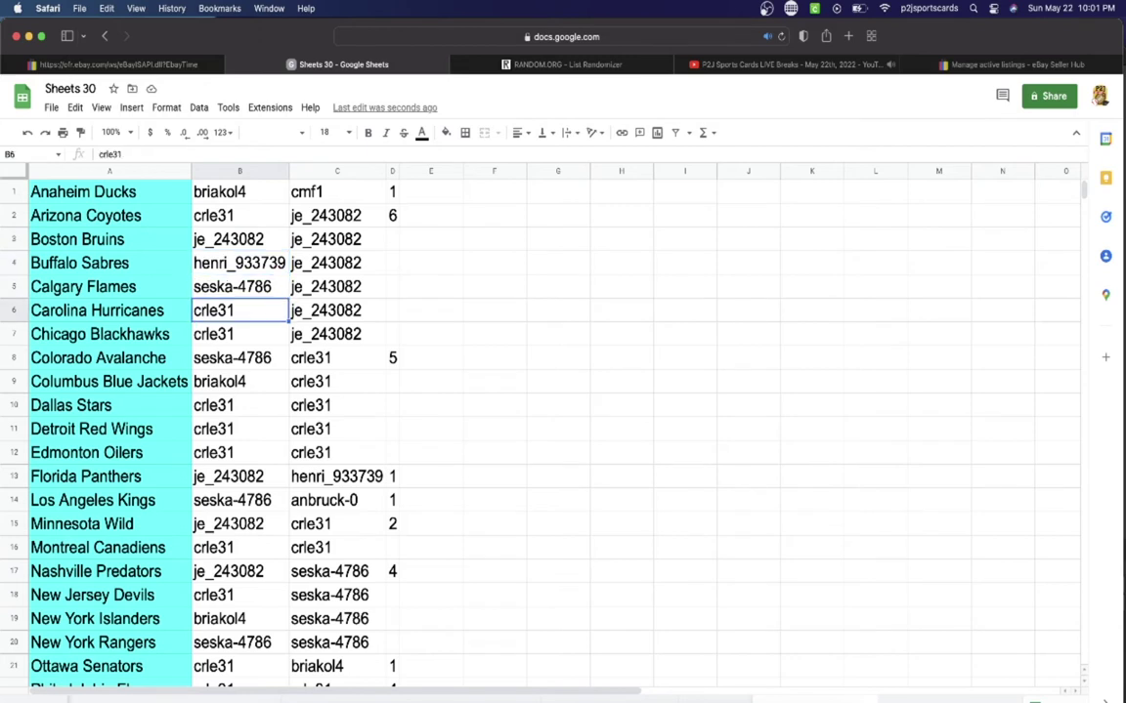
left_click(239, 334)
left_click(240, 358)
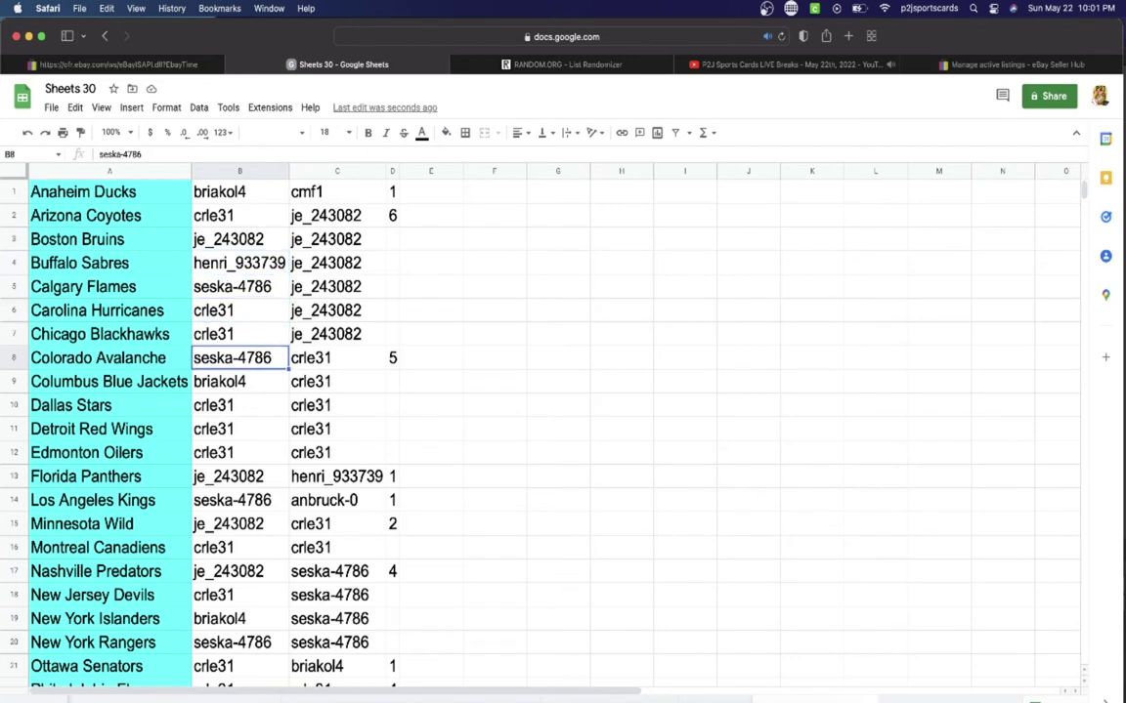
key("Down")
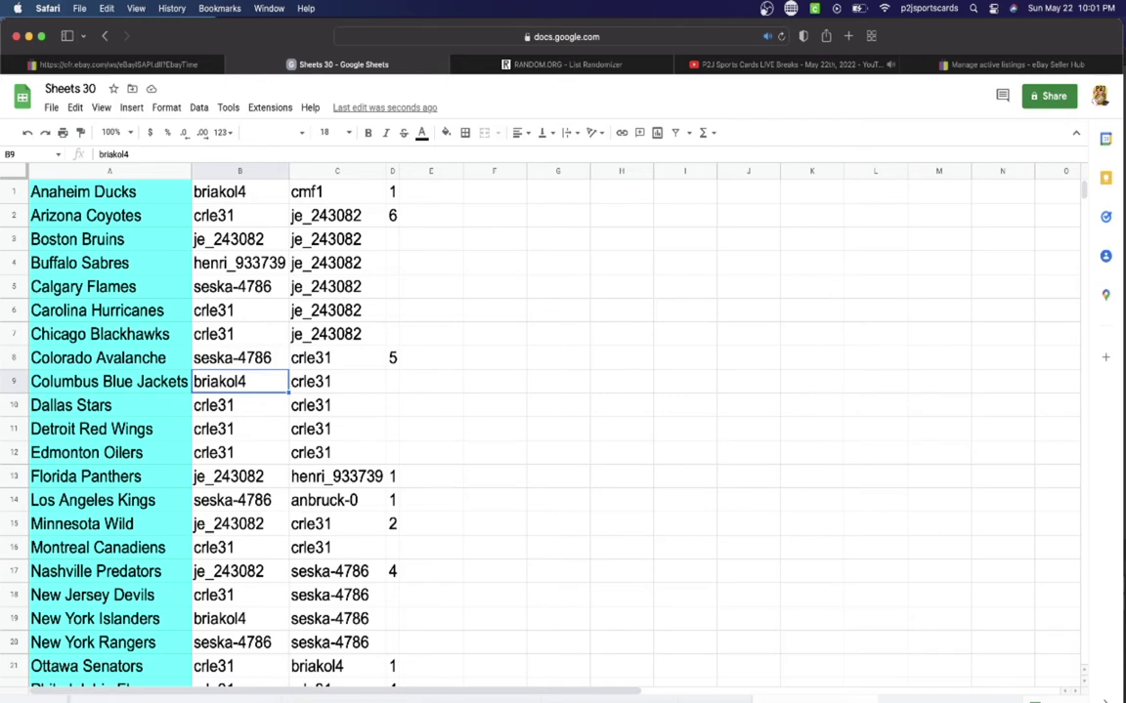
left_click(239, 405)
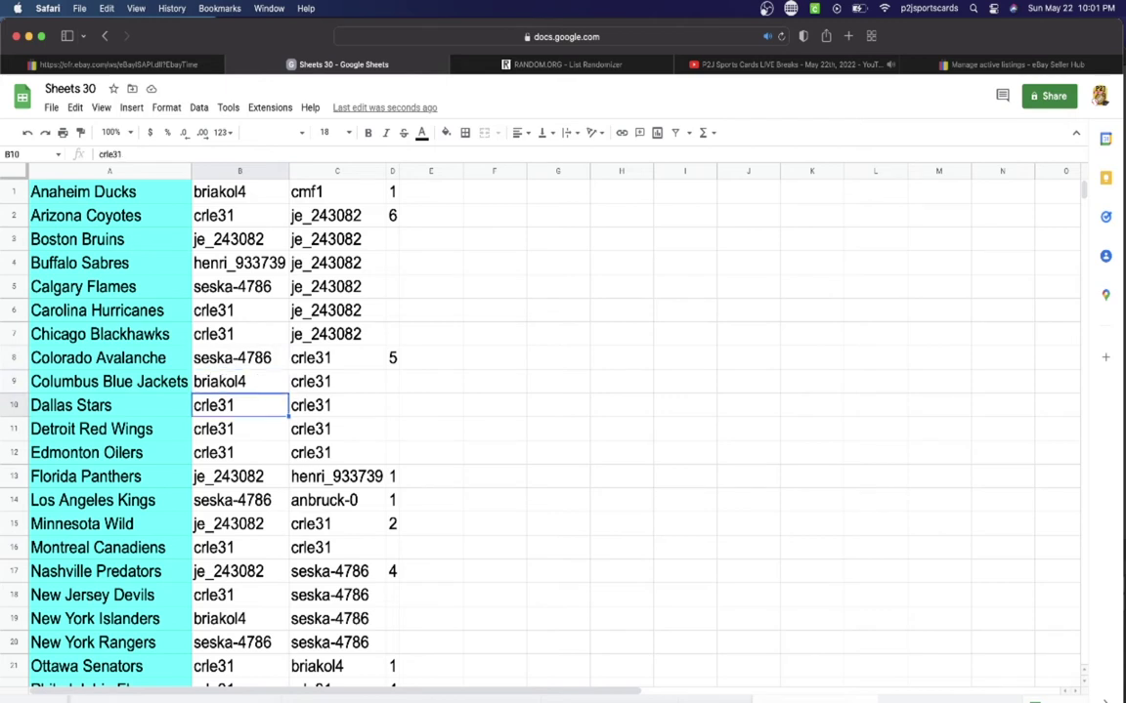
left_click(240, 429)
left_click(240, 452)
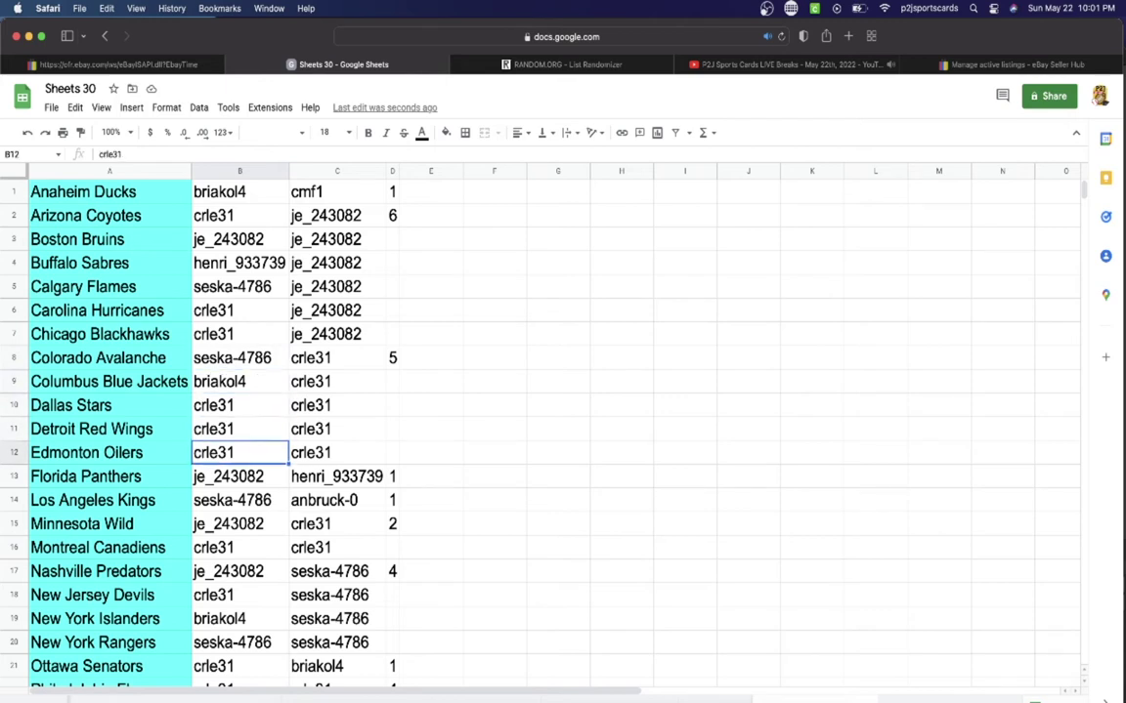
left_click(240, 476)
left_click(240, 499)
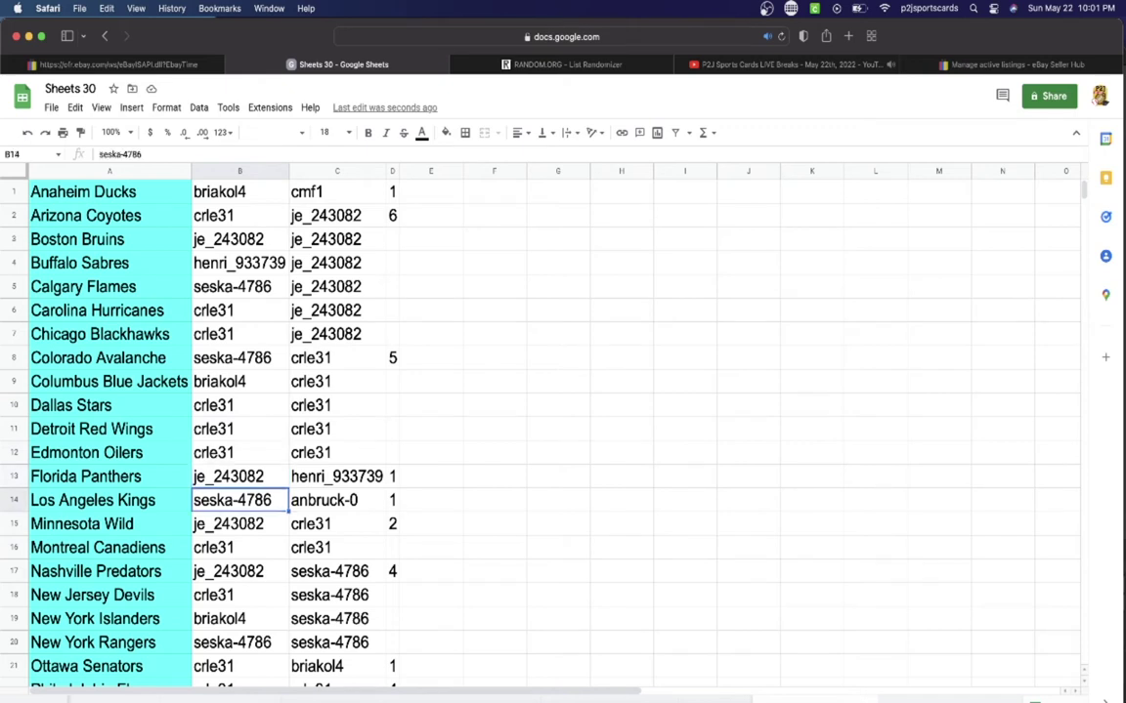
left_click(240, 523)
left_click(239, 547)
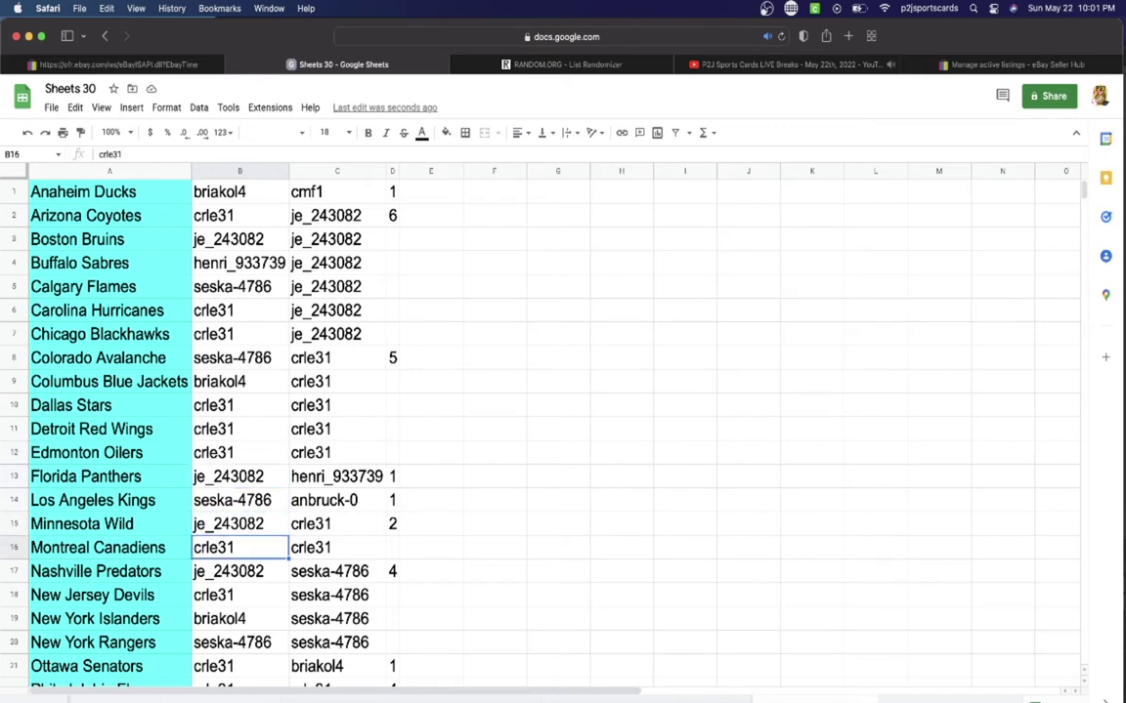
Check the remaining assigned buyers from B17 down to B31.
left_click(239, 571)
left_click(239, 595)
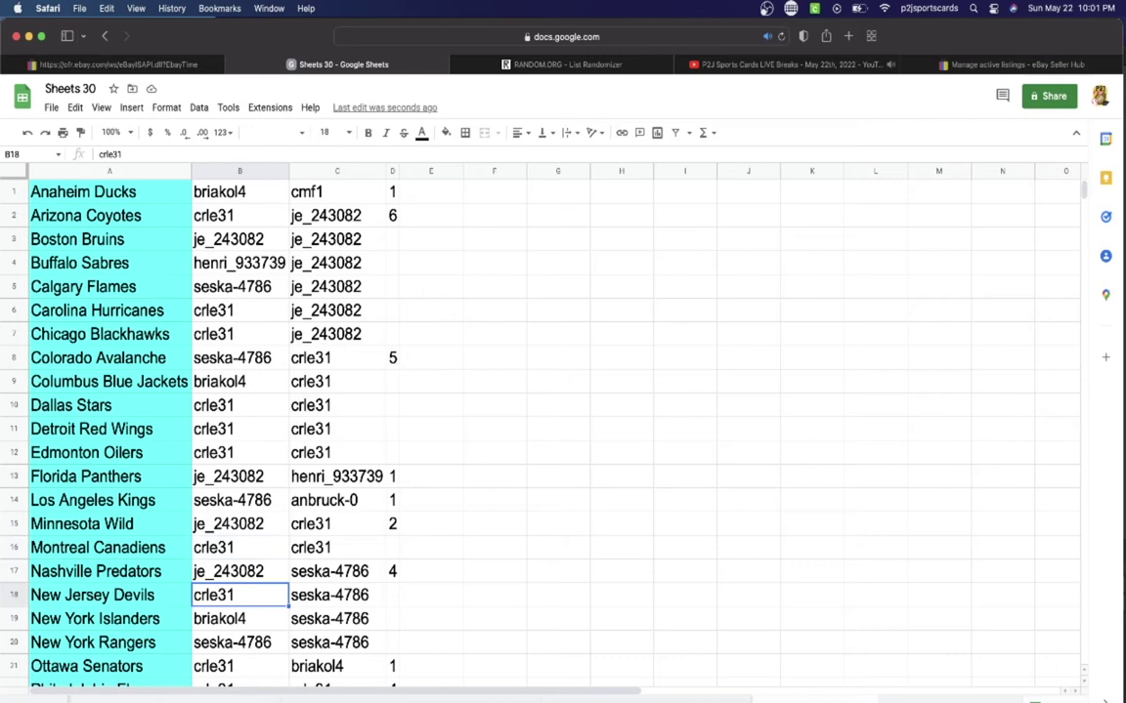
left_click(239, 619)
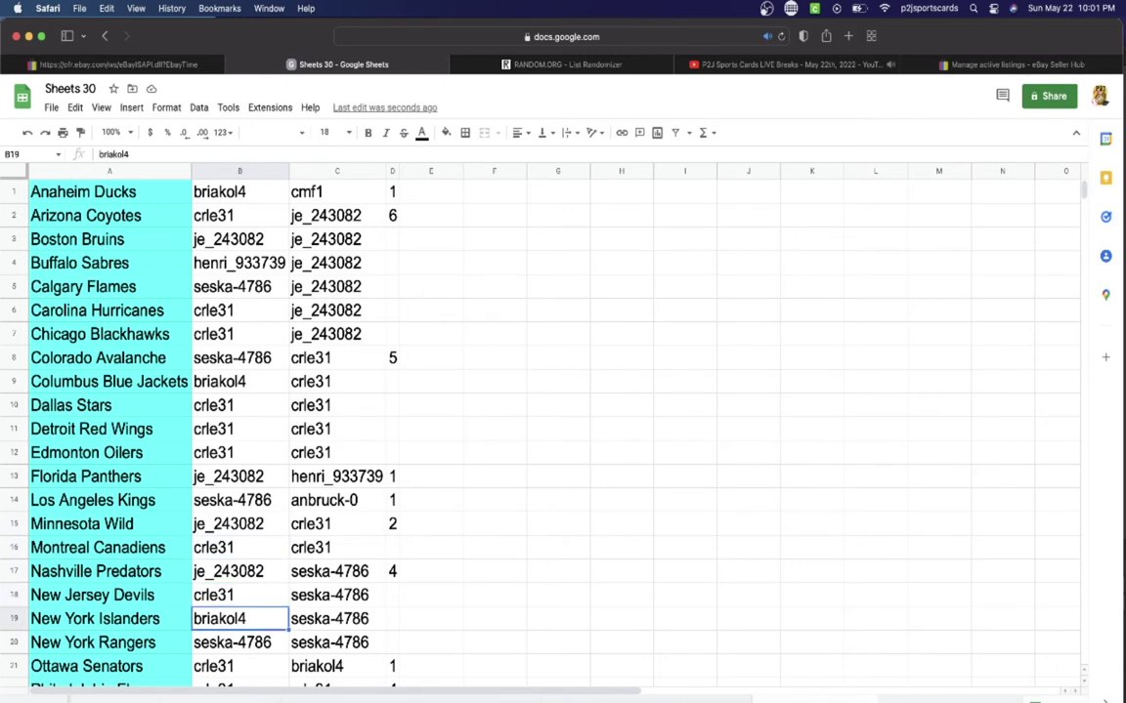
left_click(239, 643)
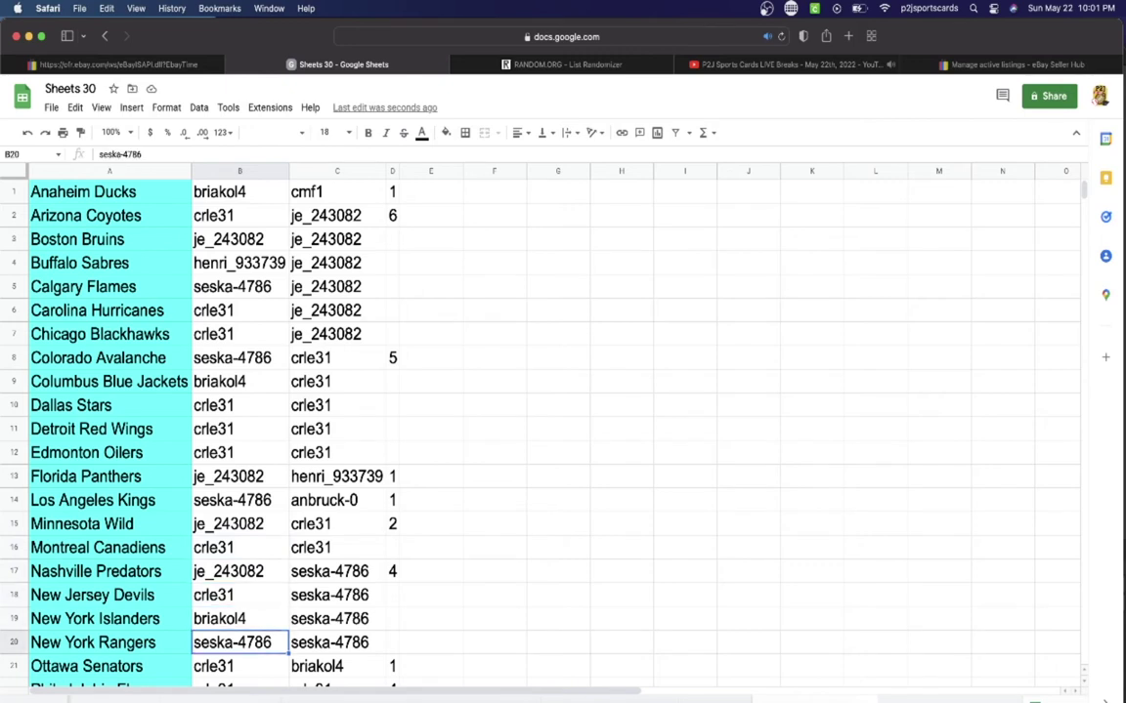
left_click(239, 667)
key("Down")
key("Down")
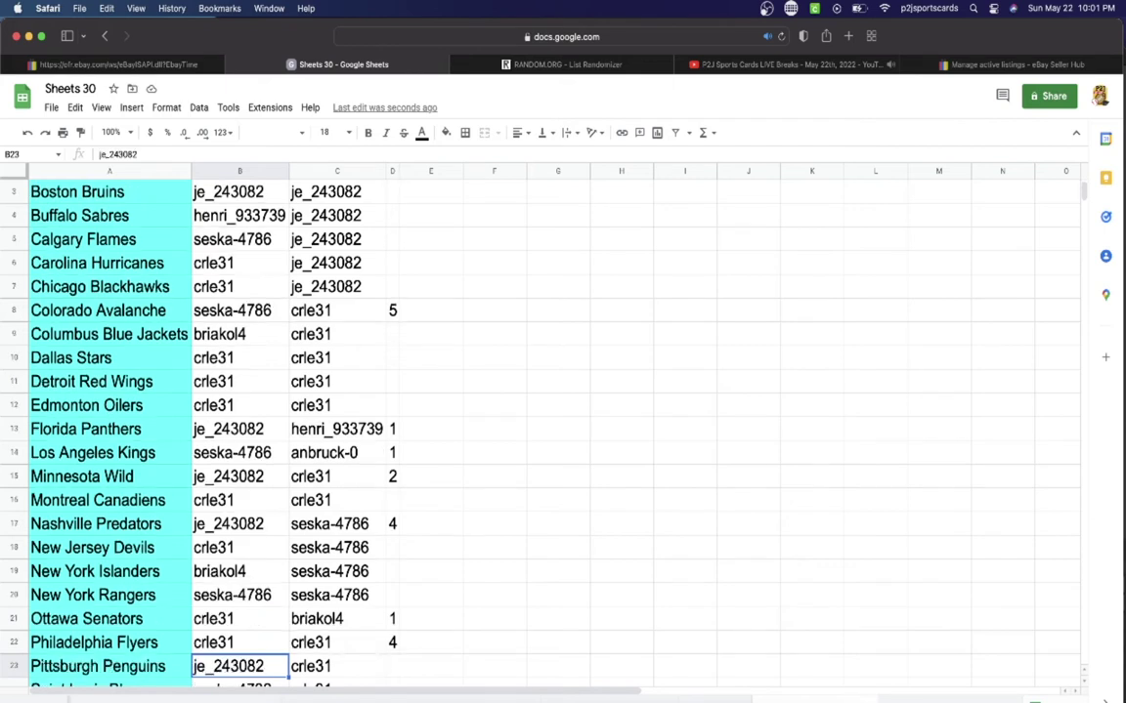
left_click(239, 689)
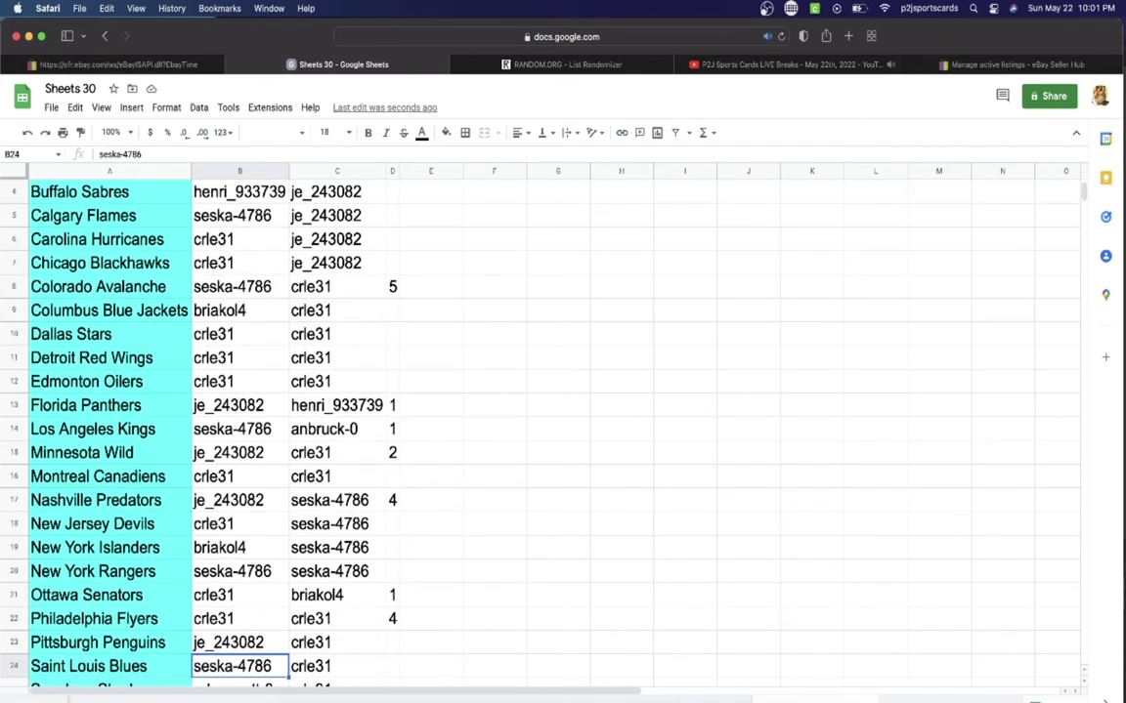
left_click(239, 688)
left_click(239, 689)
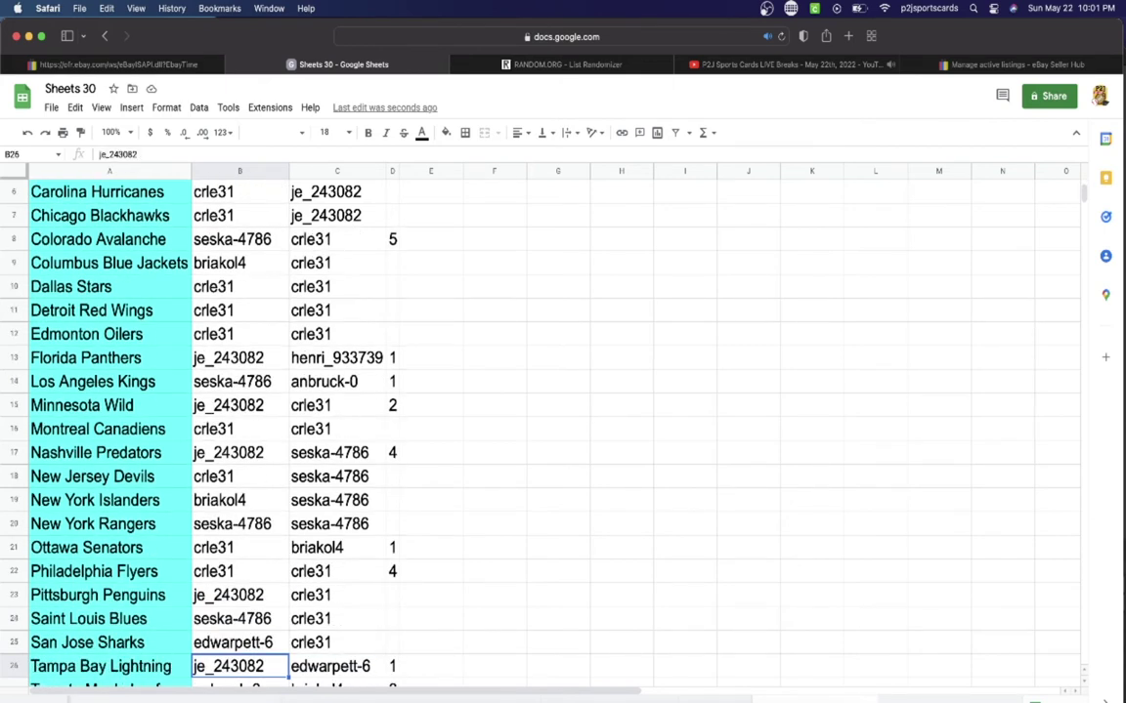
left_click(239, 689)
left_click(239, 688)
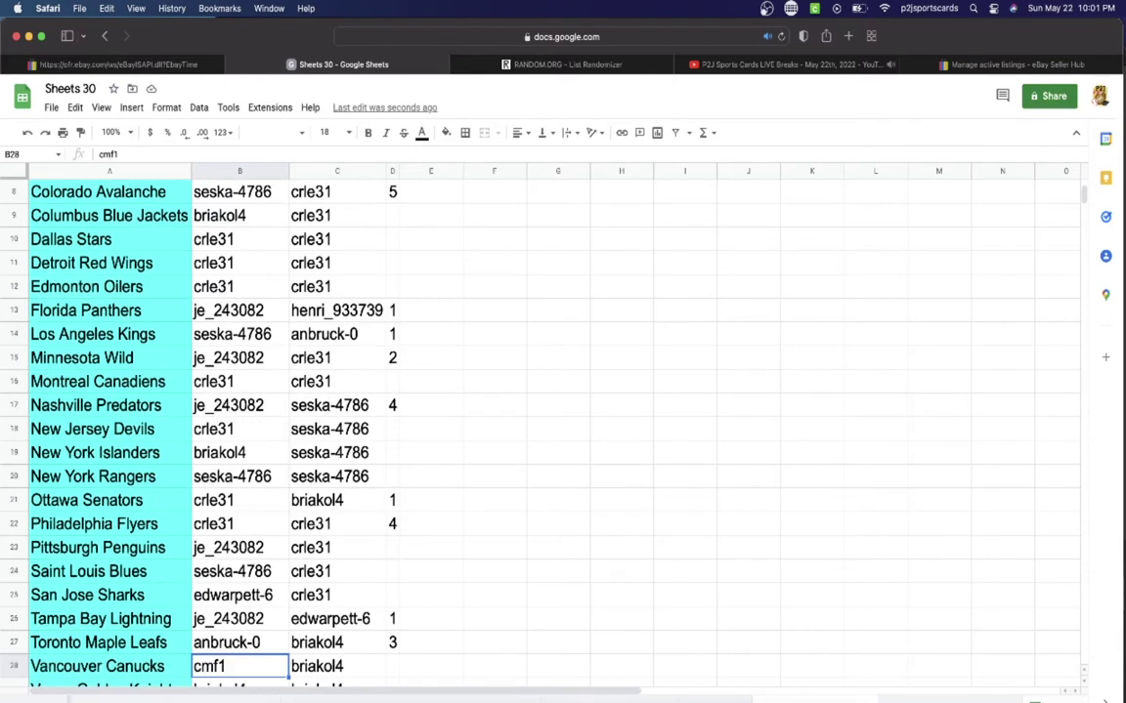
left_click(240, 689)
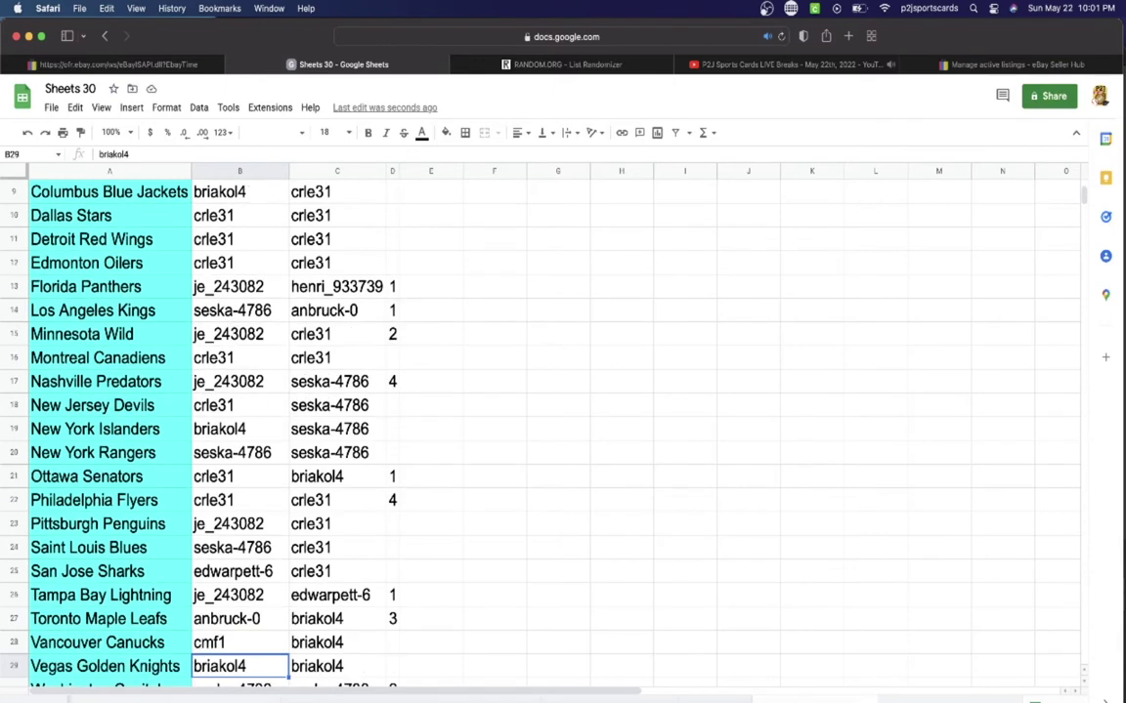
left_click(239, 689)
key("Down")
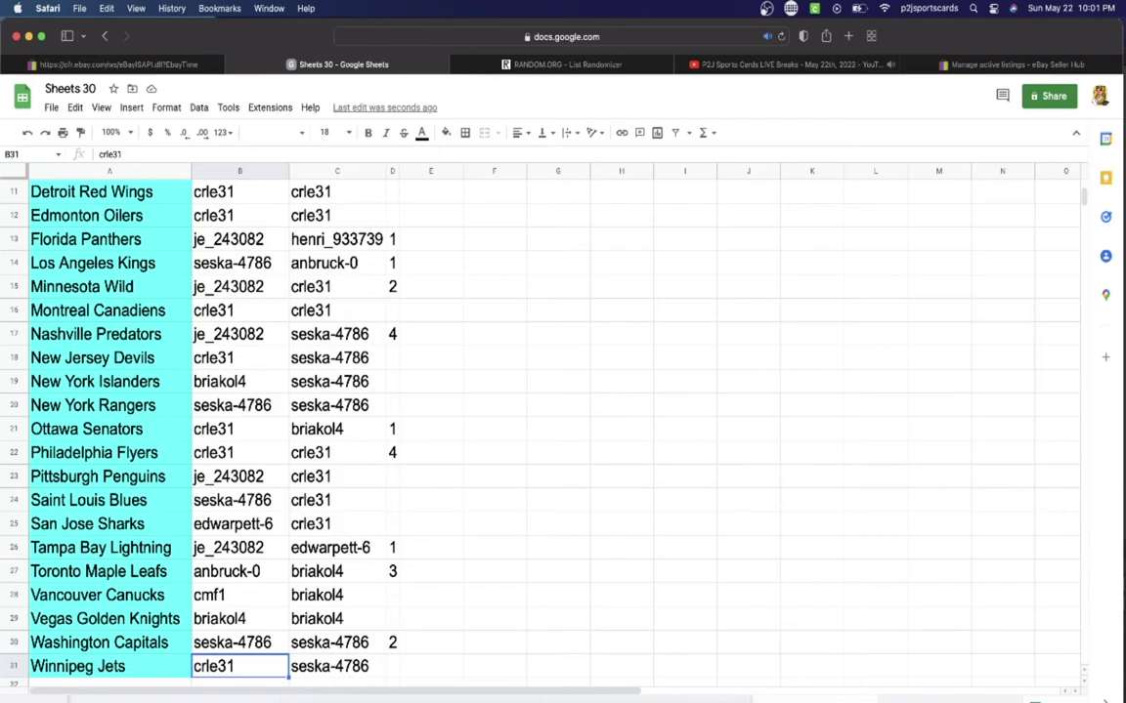
key("Up")
key("Up")
key("Up")
key("Up")
key("Up")
key("Up")
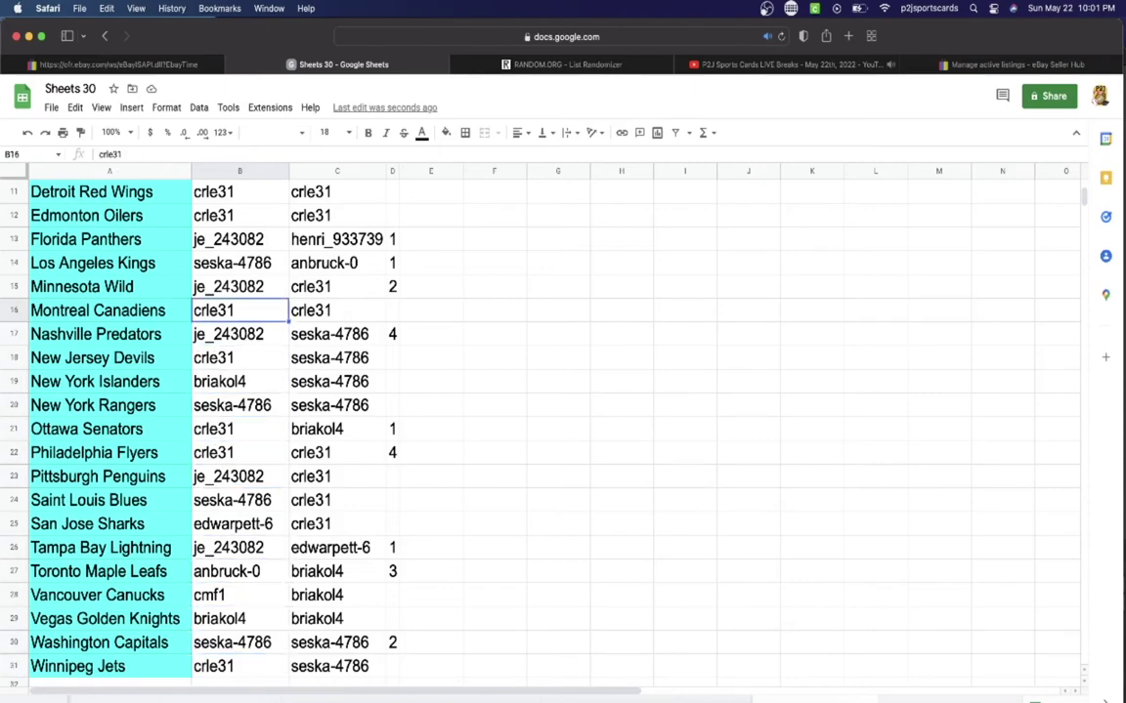